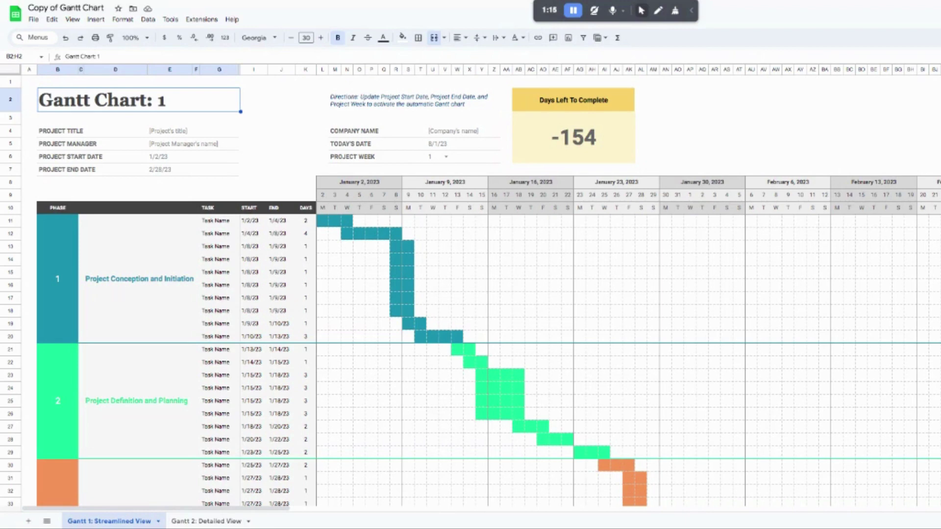
left_click(205, 521)
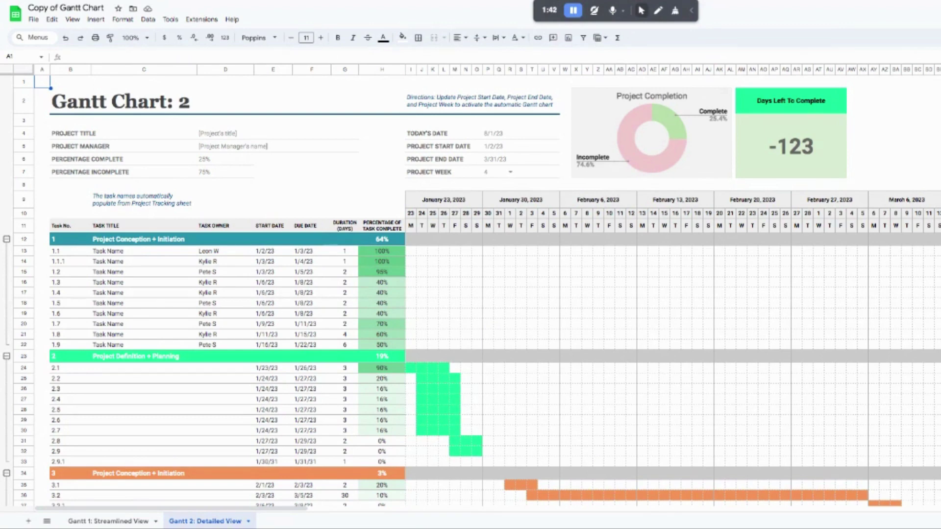
left_click(132, 521)
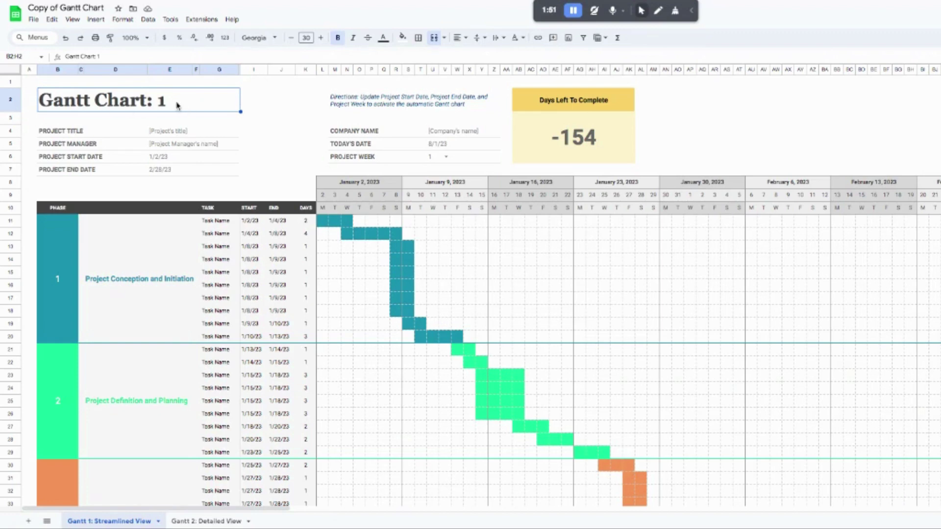
left_click(198, 132)
left_click(233, 149)
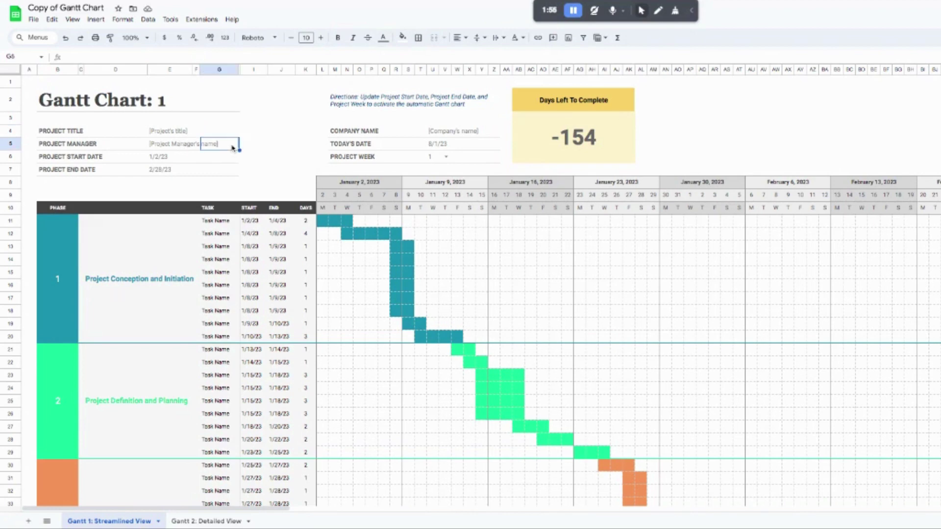
left_click(172, 158)
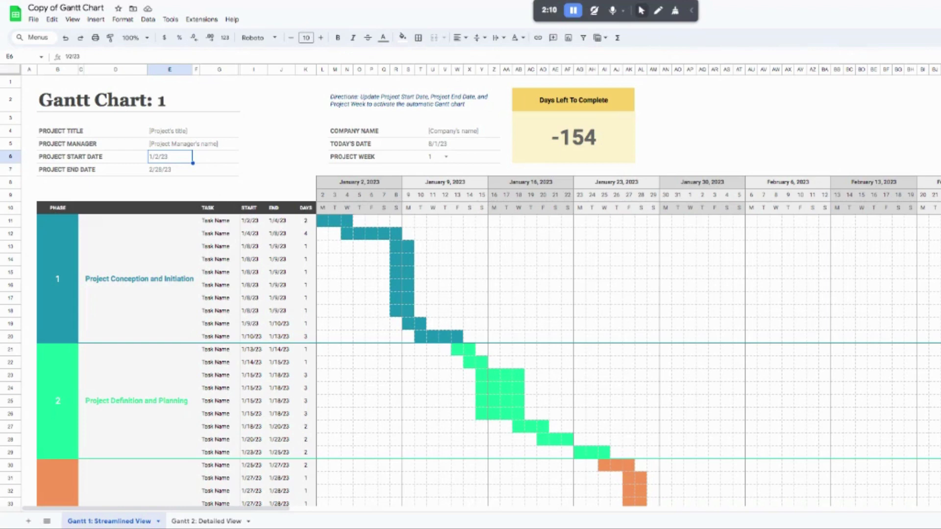
key("Down")
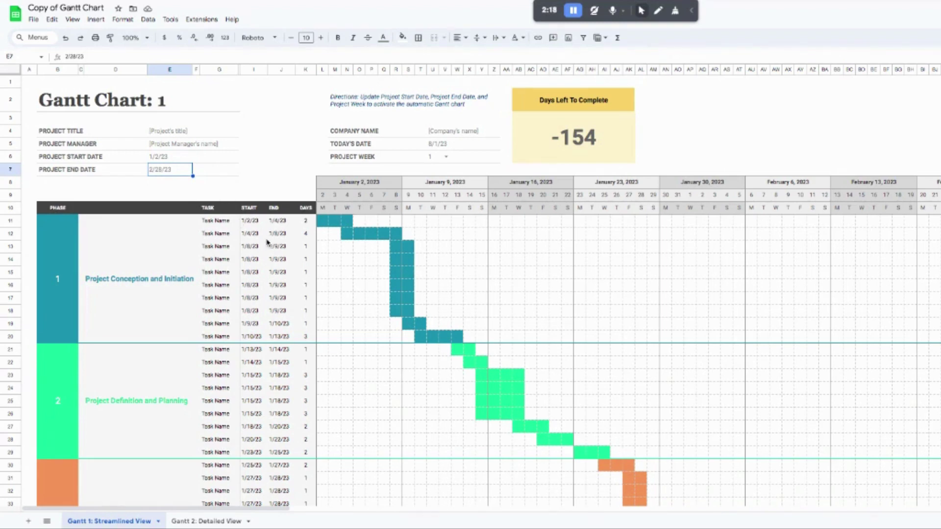
left_click(469, 132)
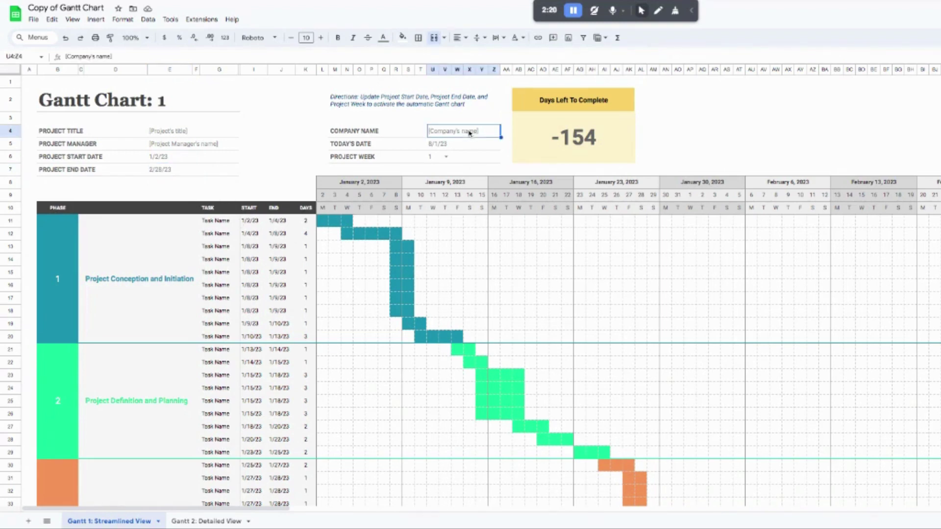
left_click(452, 148)
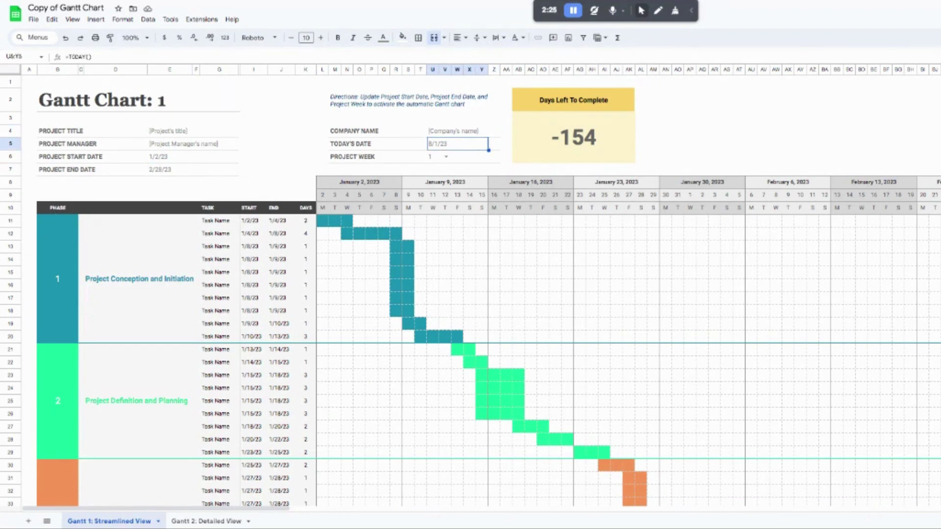
left_click(597, 140)
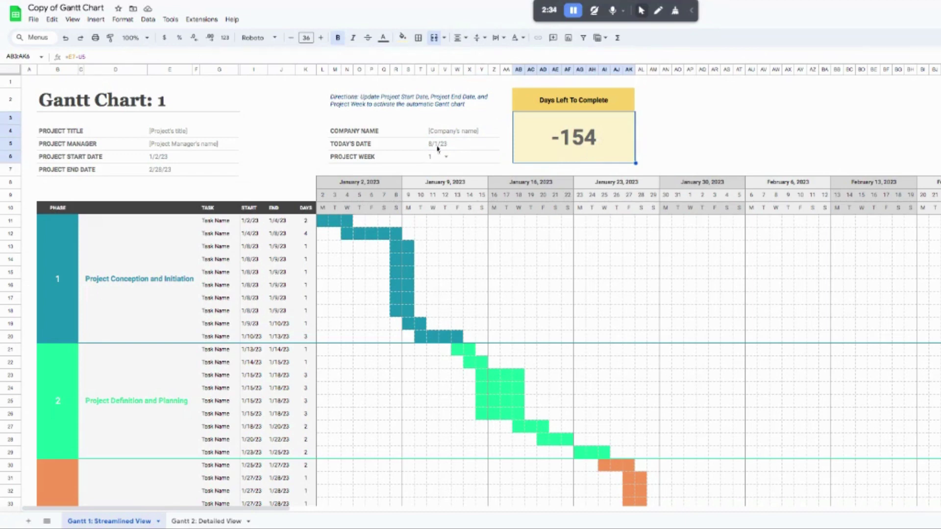
left_click(456, 148)
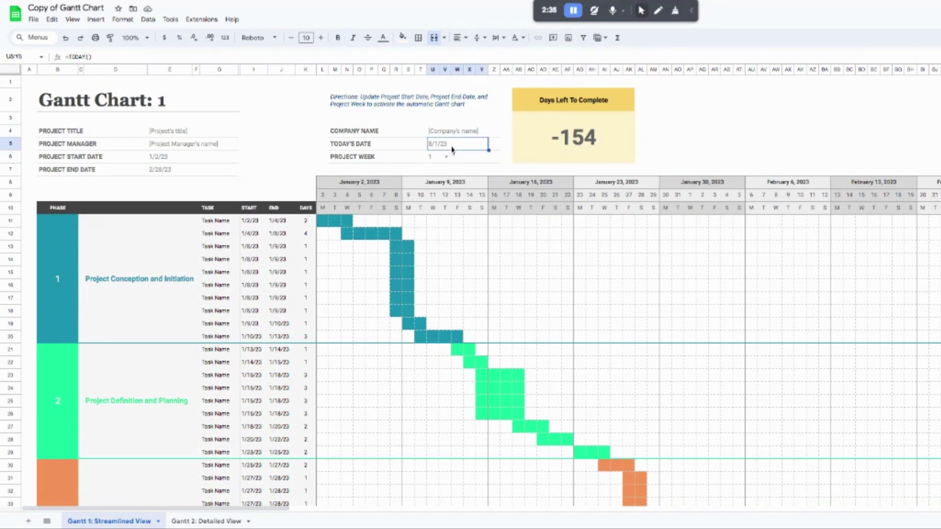
left_click(186, 172)
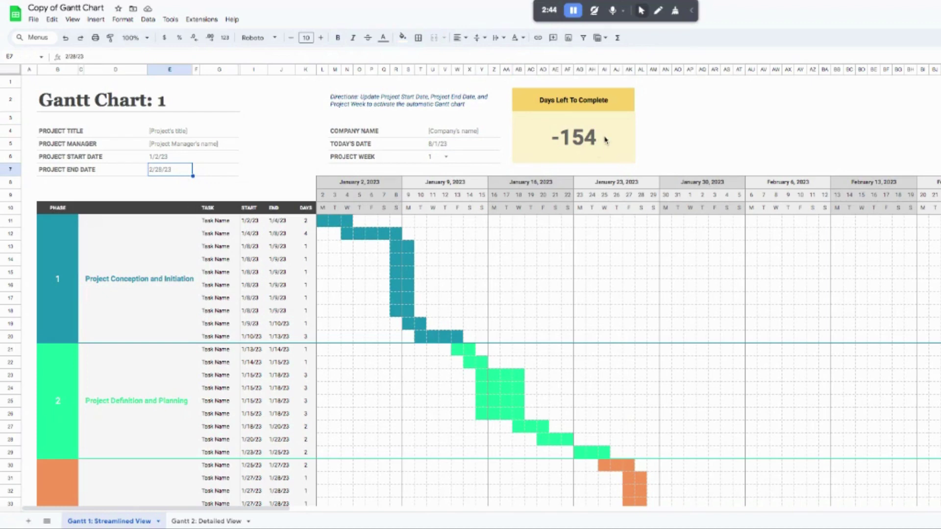
left_click(528, 156)
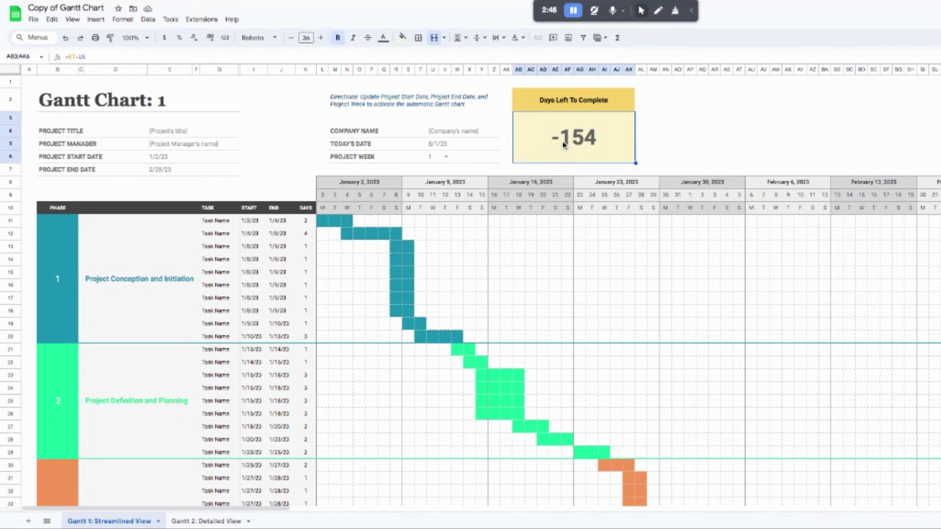
Replace the merged phase-1 label in D11:F20 with 'Project 1'
left_click(135, 283)
scroll(135, 283, "down", 3)
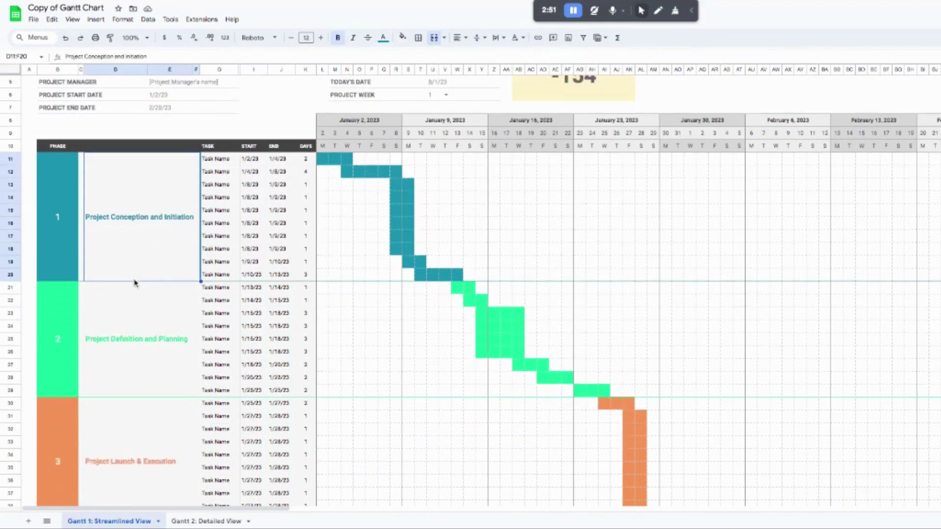
scroll(471, 291, "down", 8)
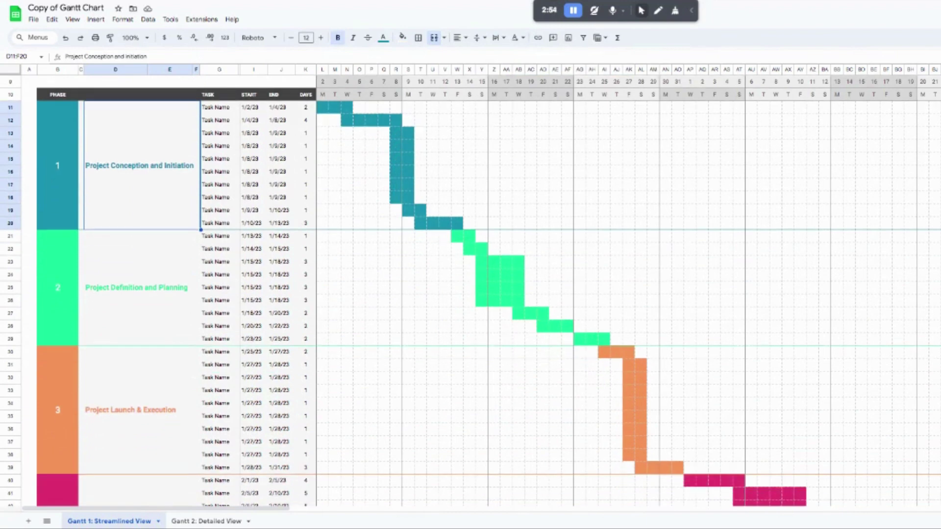
scroll(471, 291, "down", 2)
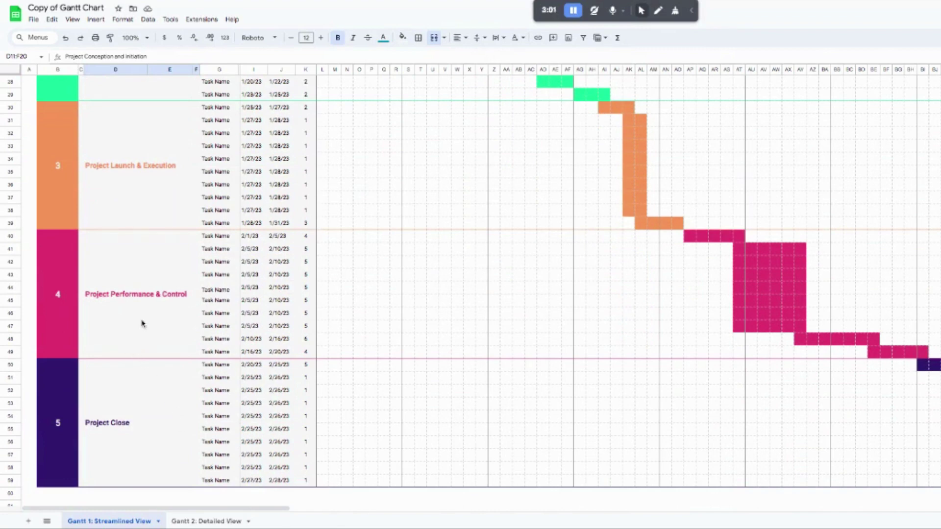
scroll(145, 321, "up", 10)
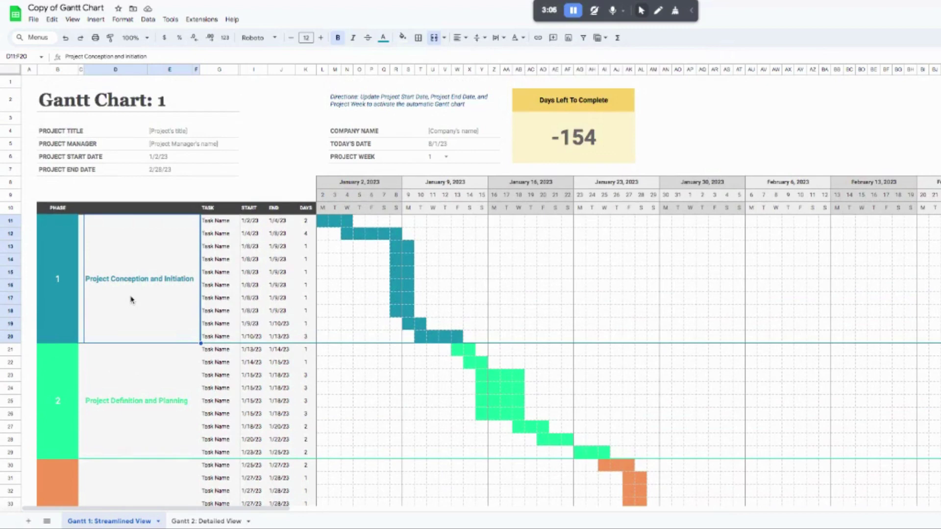
type("Project 1")
key("Return")
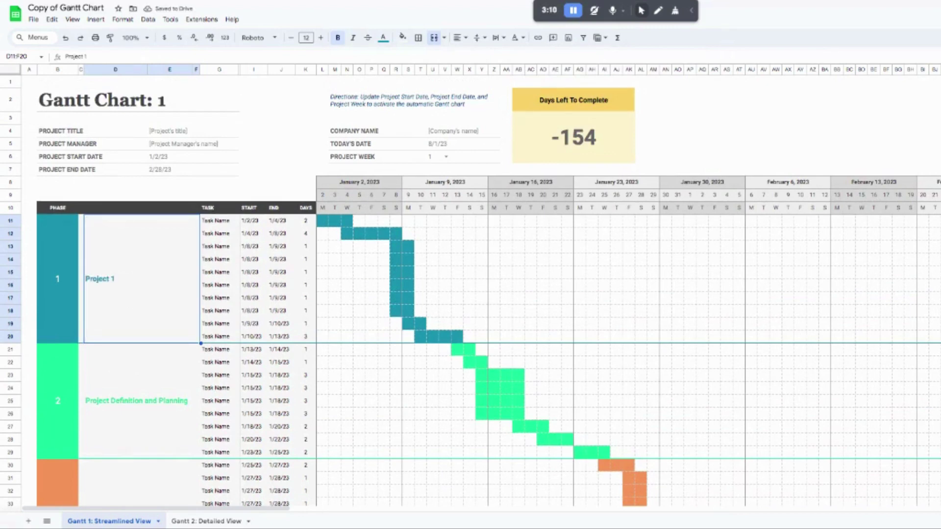
Rename the first task to 'Meet with financial team' and widen the task-name column
left_click(209, 223)
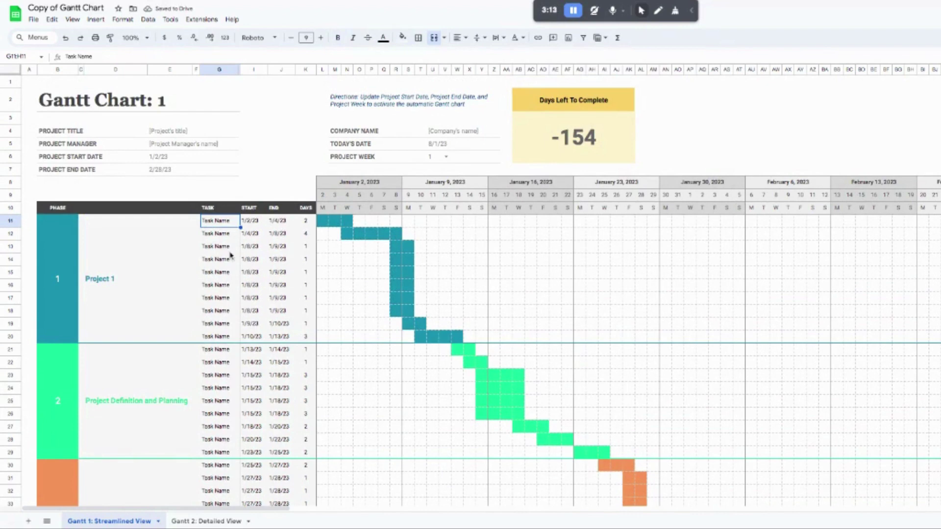
type("Meet with financ")
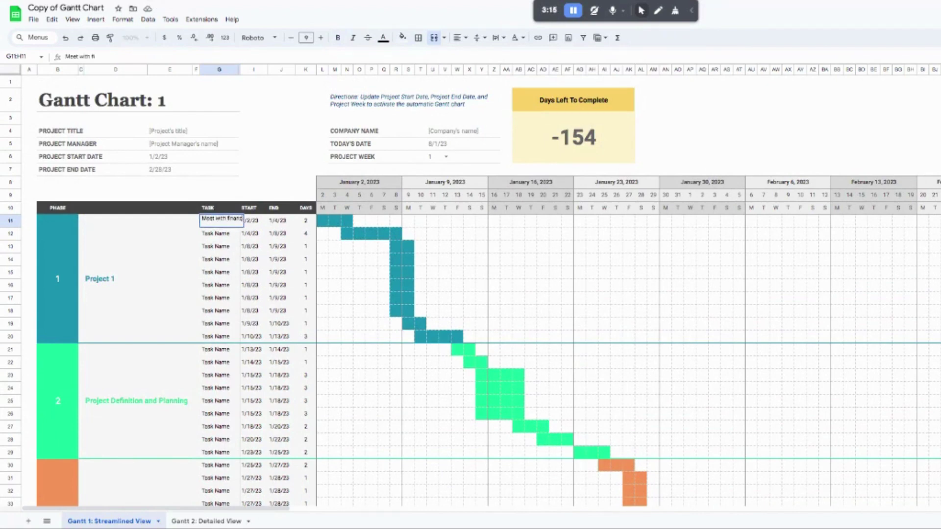
type("ial team")
key("Return")
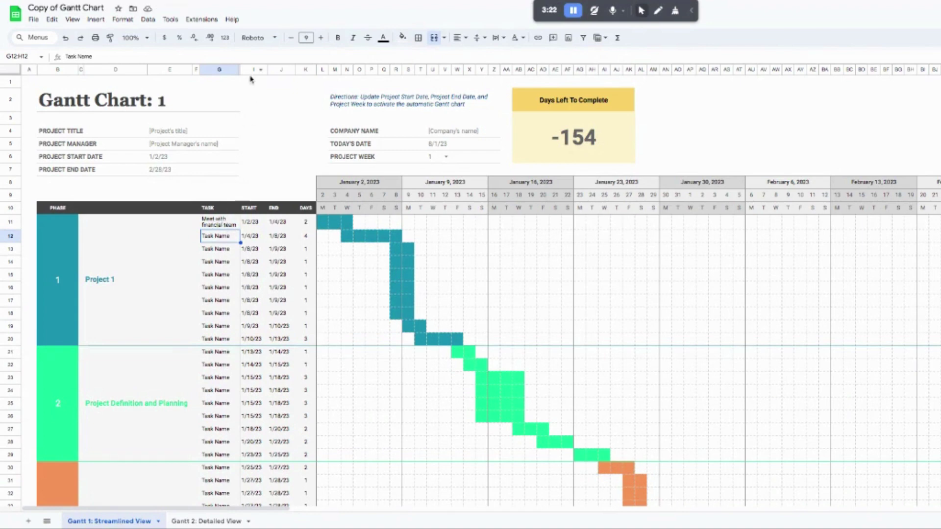
left_click_drag(238, 69, 317, 70)
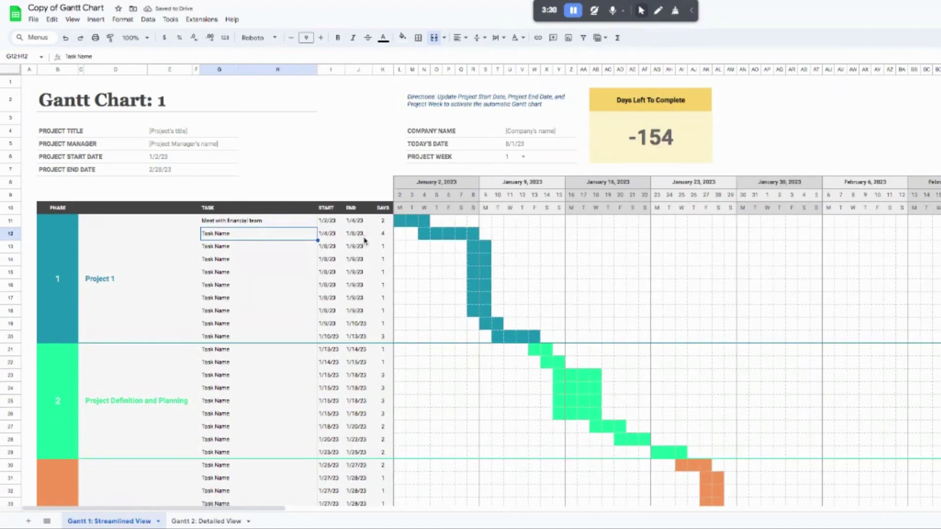
Set the first task's end date to 1/2/23 and the second task's start date to 1/7/23
left_click(340, 221)
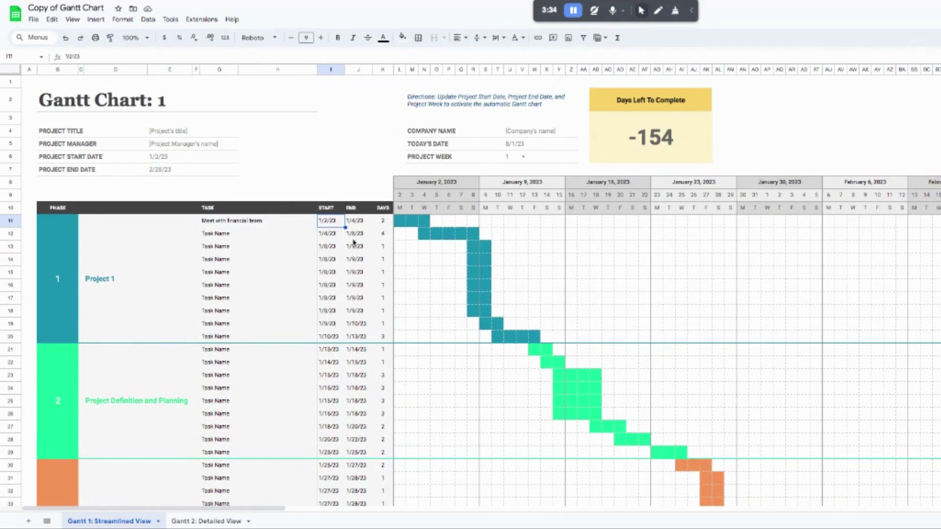
left_click(357, 222)
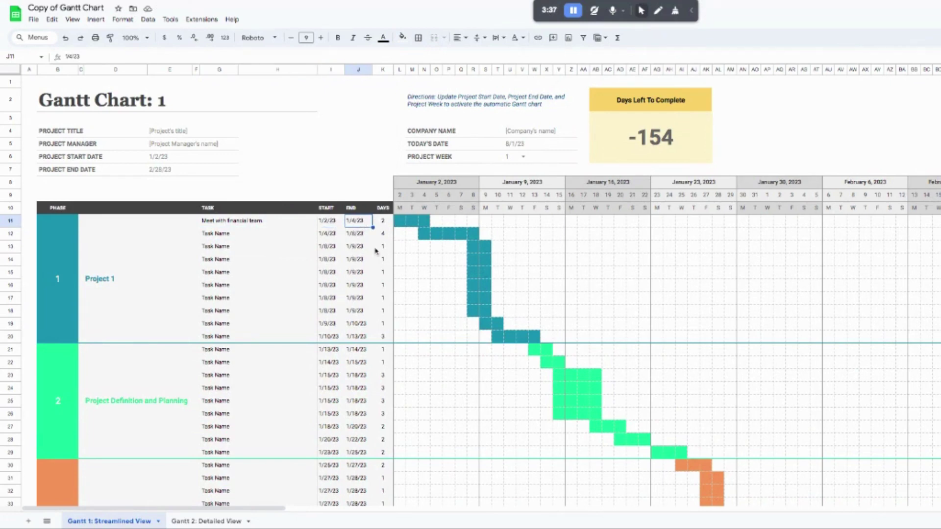
type("1/2/23")
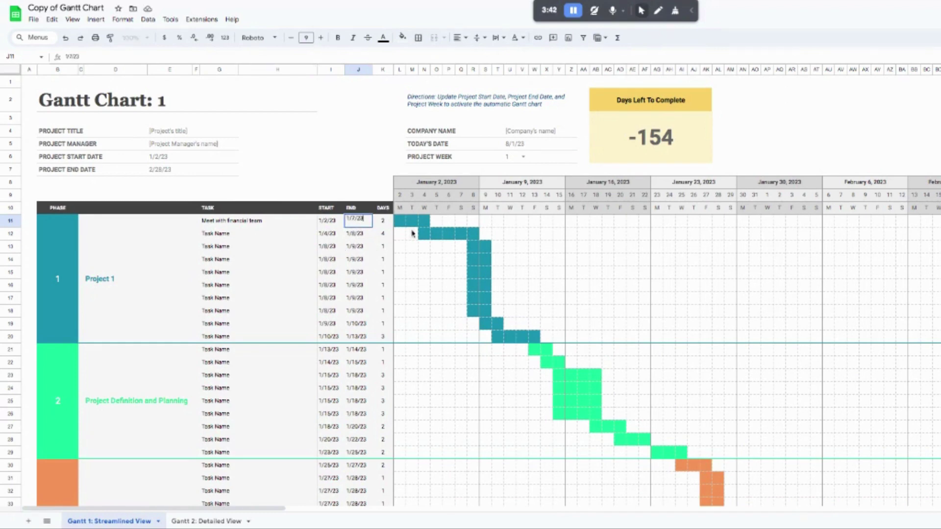
left_click(439, 234)
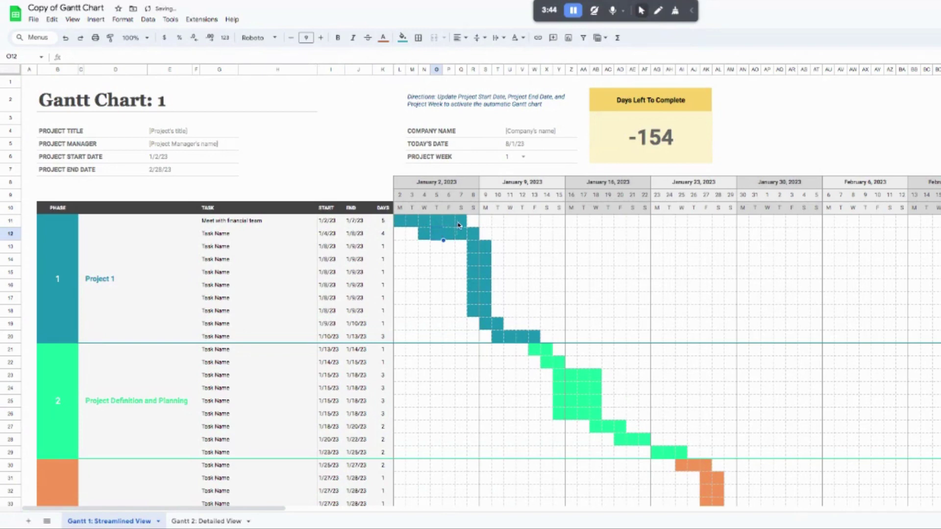
left_click(330, 235)
type("1/7/23")
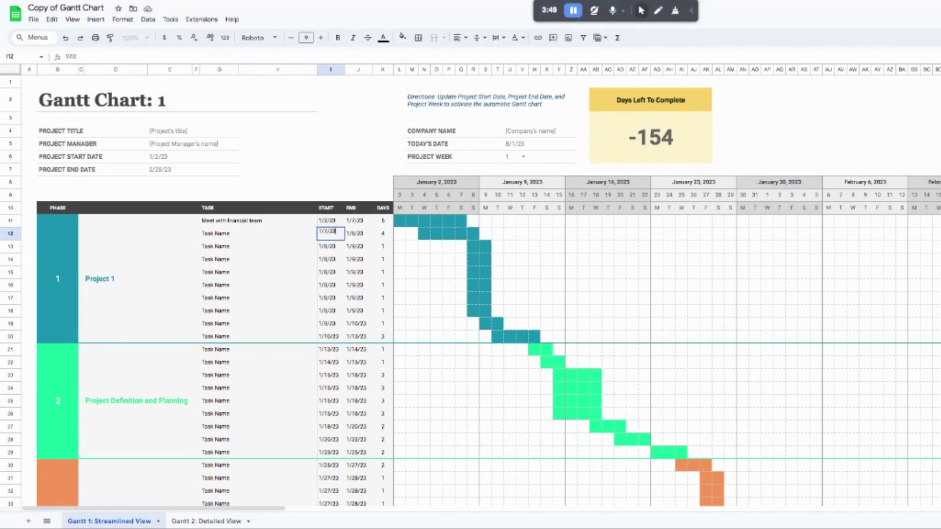
key("Return")
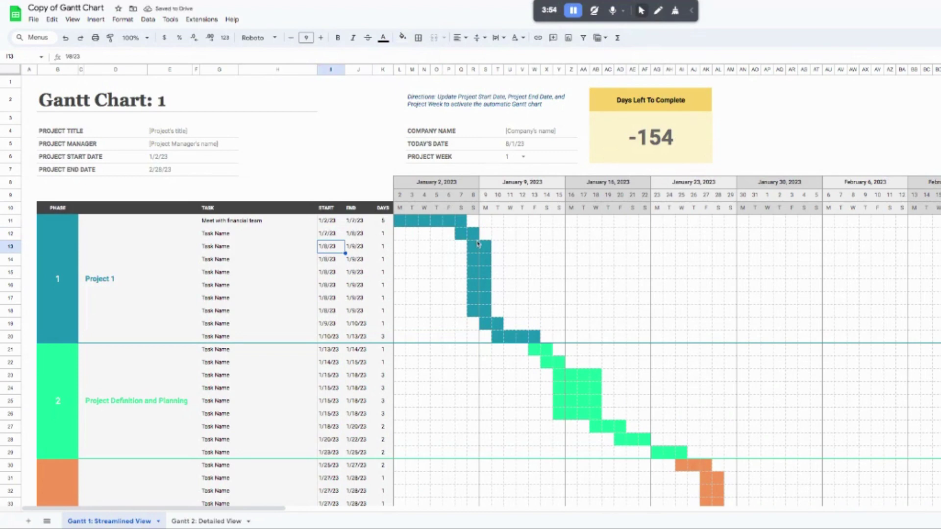
left_click(386, 224)
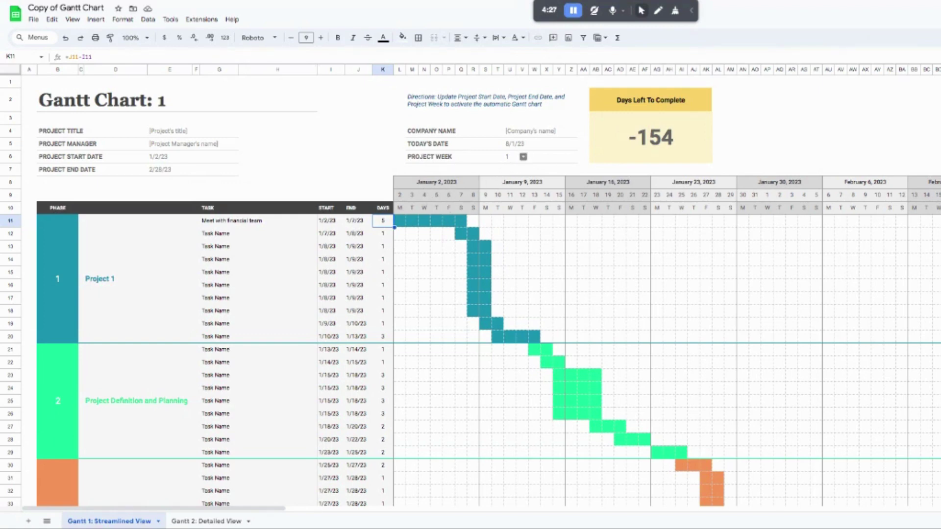
Pick week 3 as the Project Week and check that the chart now starts January 16, 2023
left_click(522, 157)
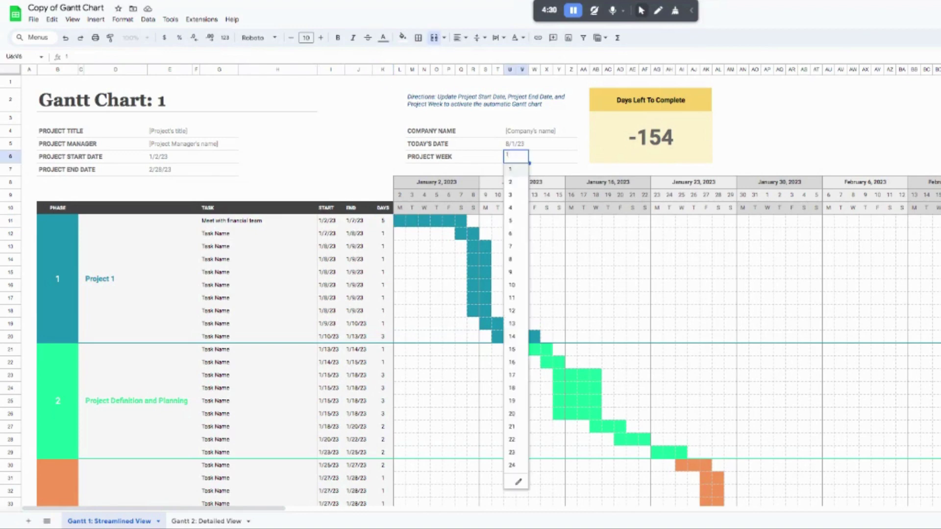
left_click(518, 196)
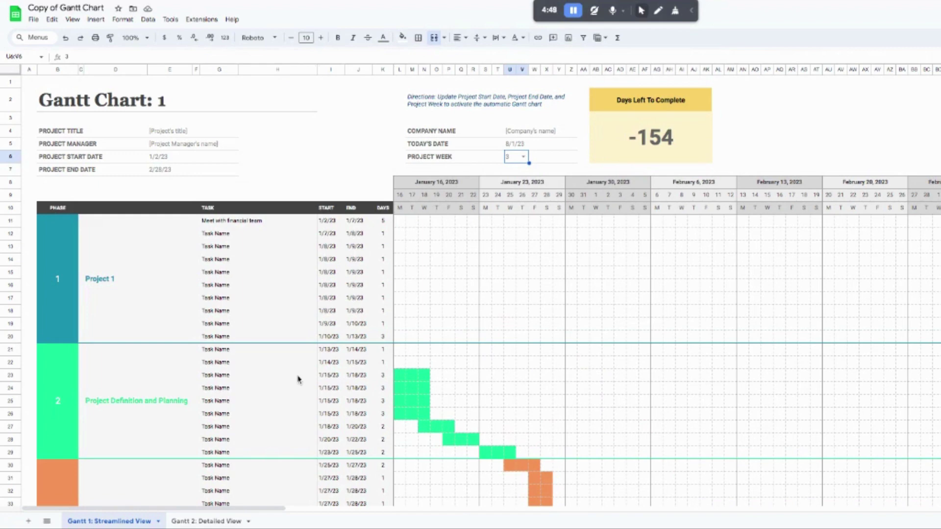
scroll(309, 367, "down", 3)
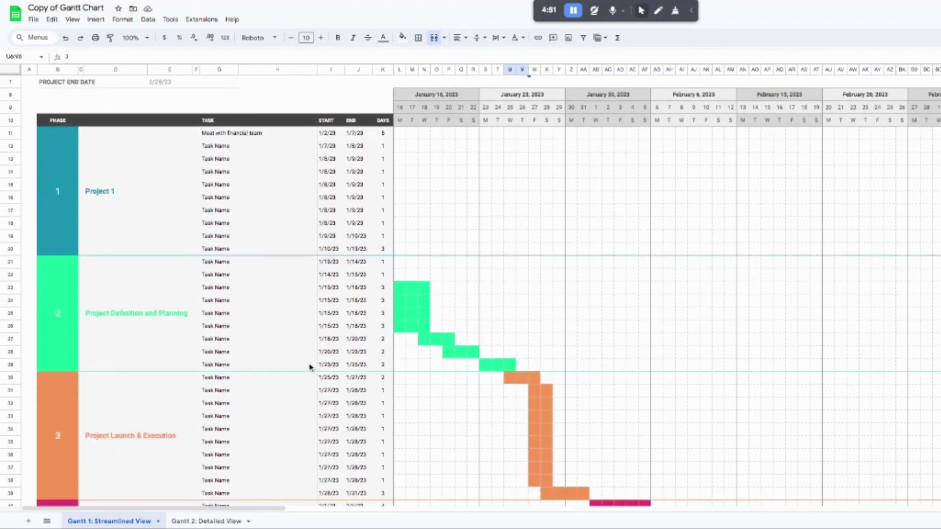
scroll(309, 367, "up", 3)
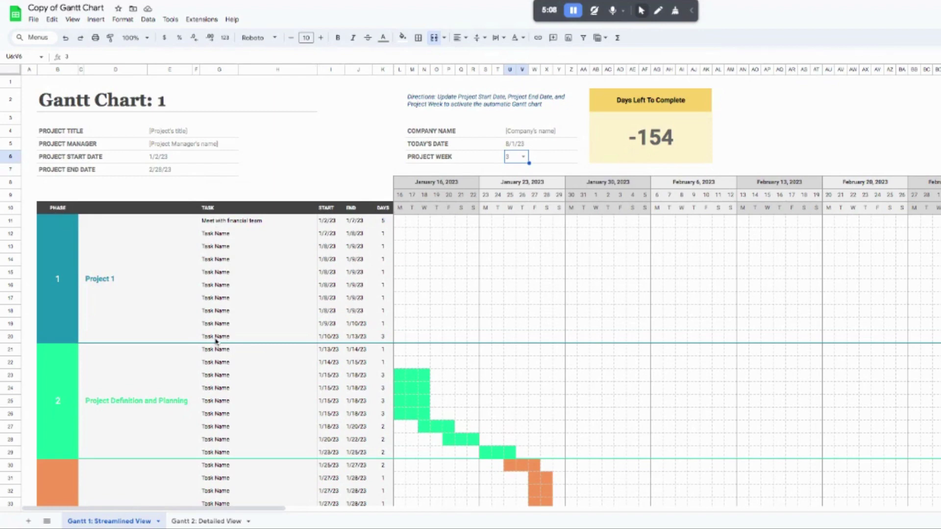
Change the 'Project 1' phase label to 'Phase 1'
left_click(97, 279)
double_click(97, 279)
double_click(95, 220)
type("Phase")
key("Return")
Delete row 19, the Phase 1 task dated 1/9/23–1/10/23
left_click(218, 325)
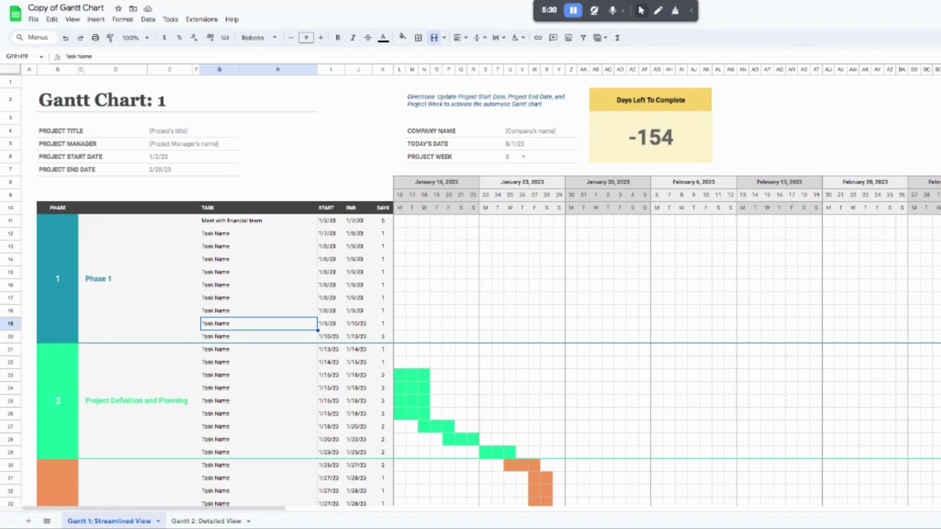
right_click(9, 326)
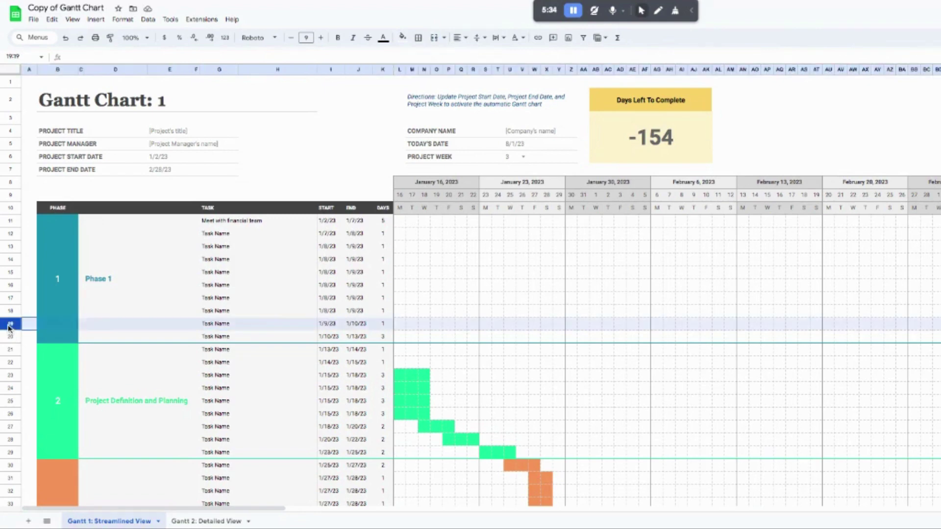
left_click(59, 187)
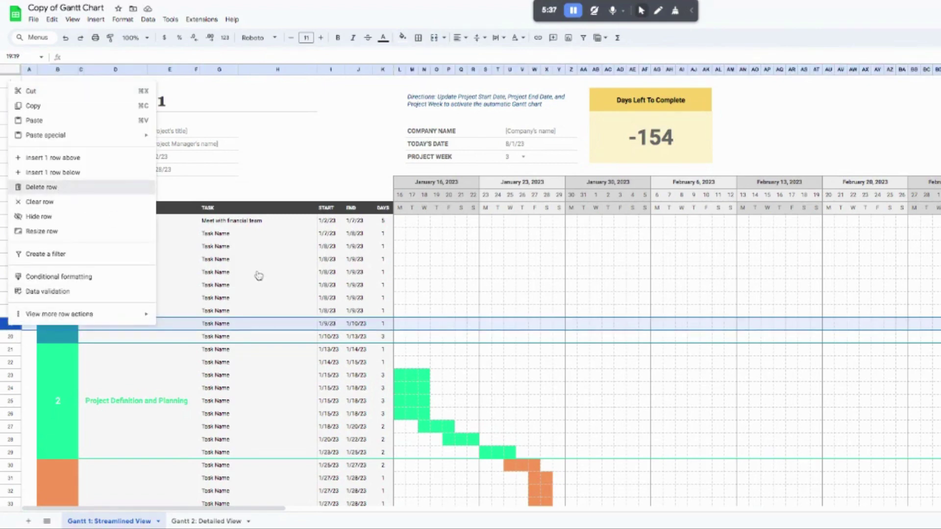
left_click(231, 327)
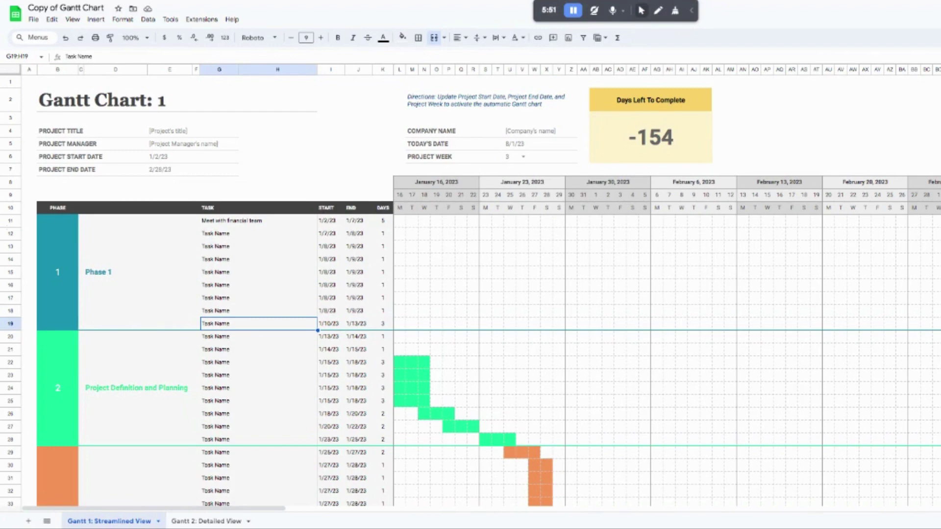
left_click(522, 156)
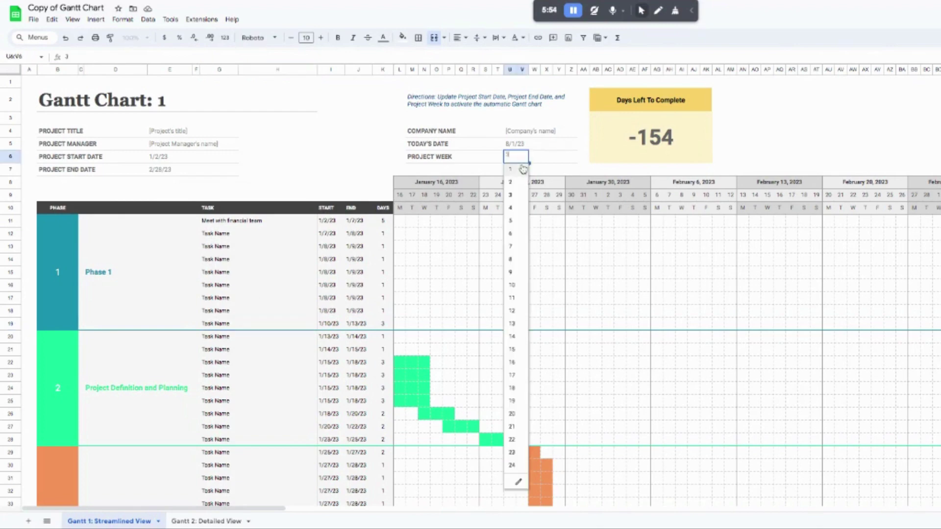
Return the Project Week to 1 and select row 19
left_click(510, 169)
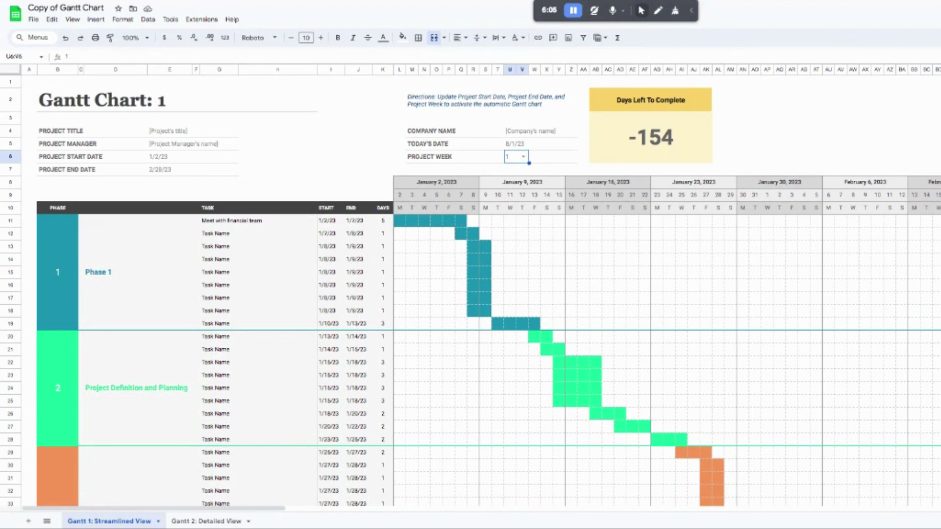
left_click(10, 325)
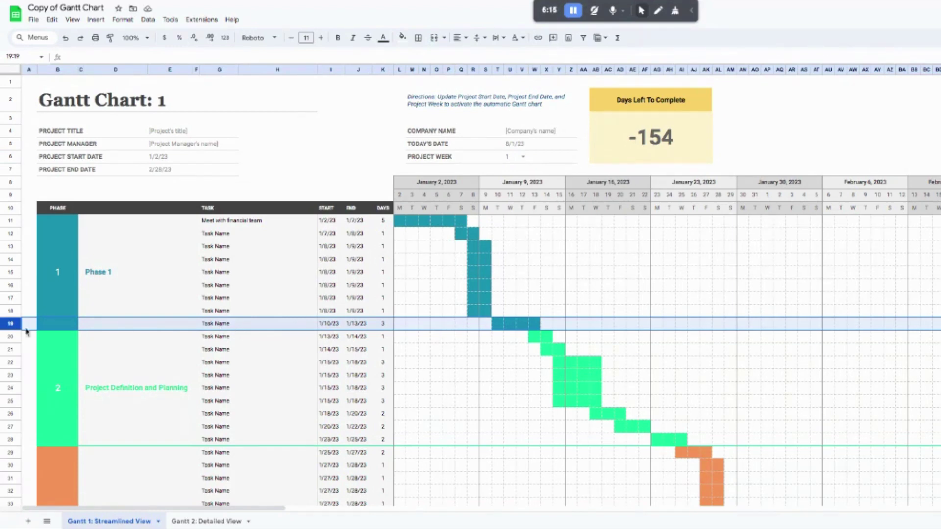
Insert one blank row above row 19, before the 1/10/23–1/13/23 task
right_click(9, 323)
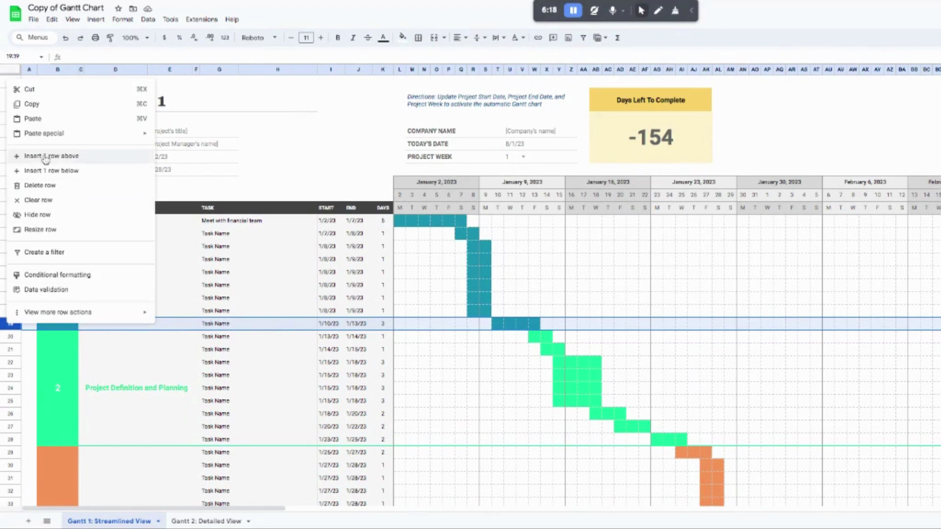
left_click(88, 160)
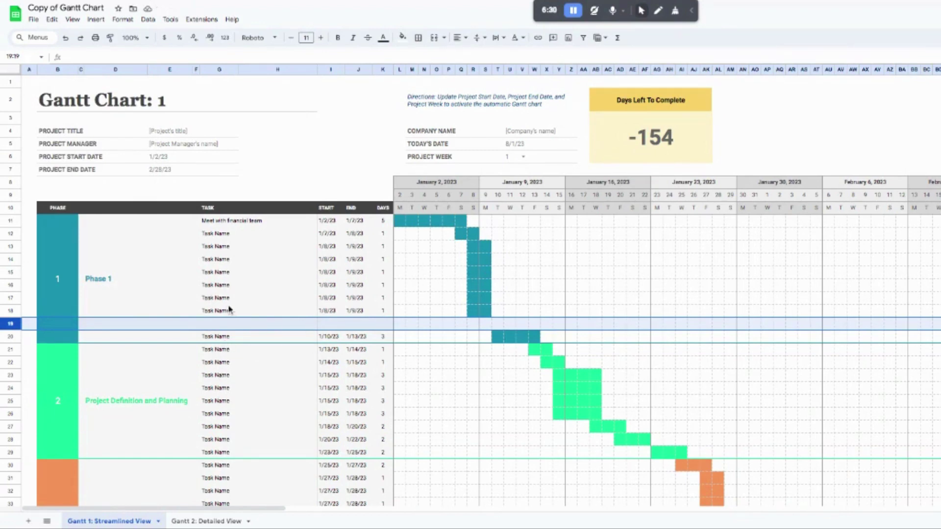
left_click(222, 312)
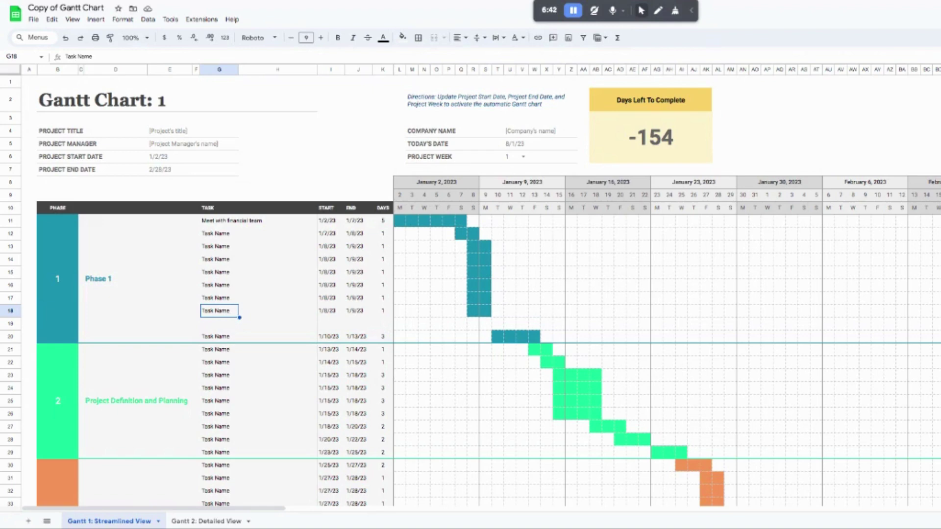
Fill row 18's task details (G18:K18) down into row 19, dated 1/9/23–1/10/23
key("shift+Right")
key("shift+Right")
key("shift+Right")
key("shift+Right")
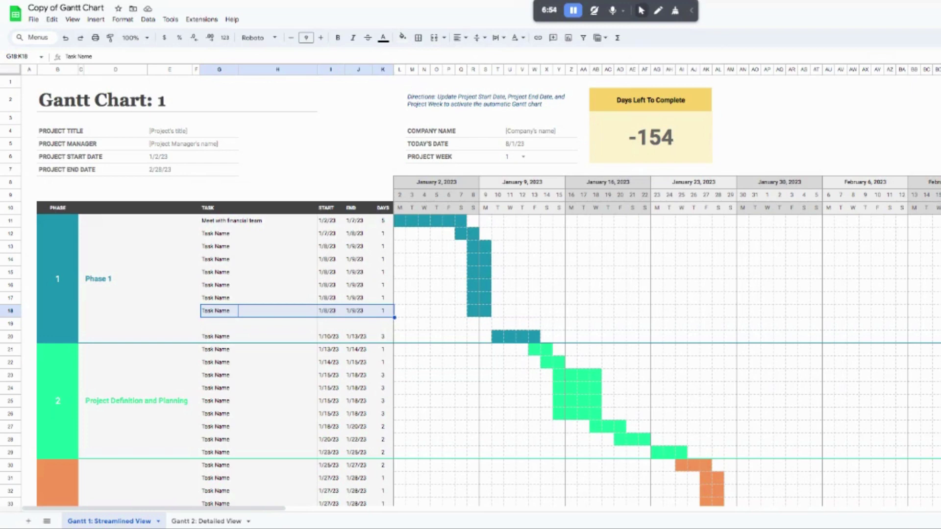
left_click_drag(394, 317, 396, 327)
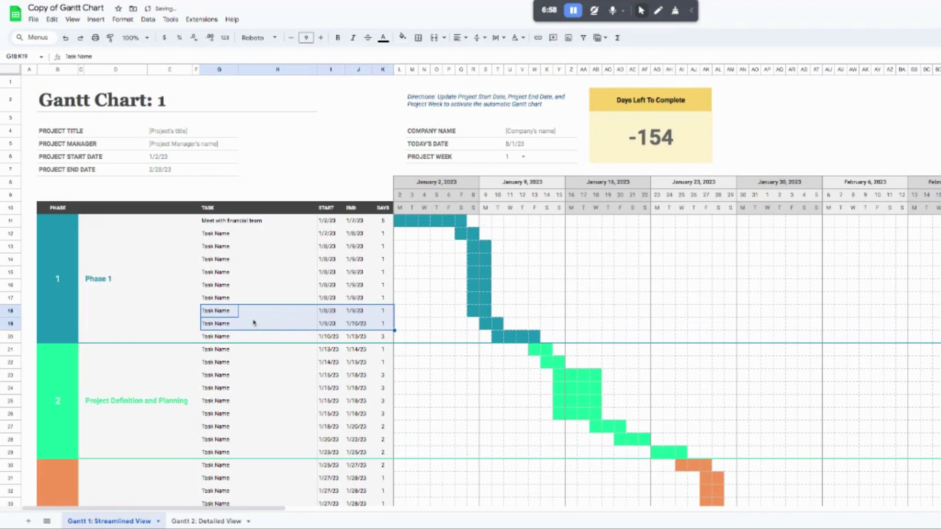
left_click(253, 322)
left_click(237, 329)
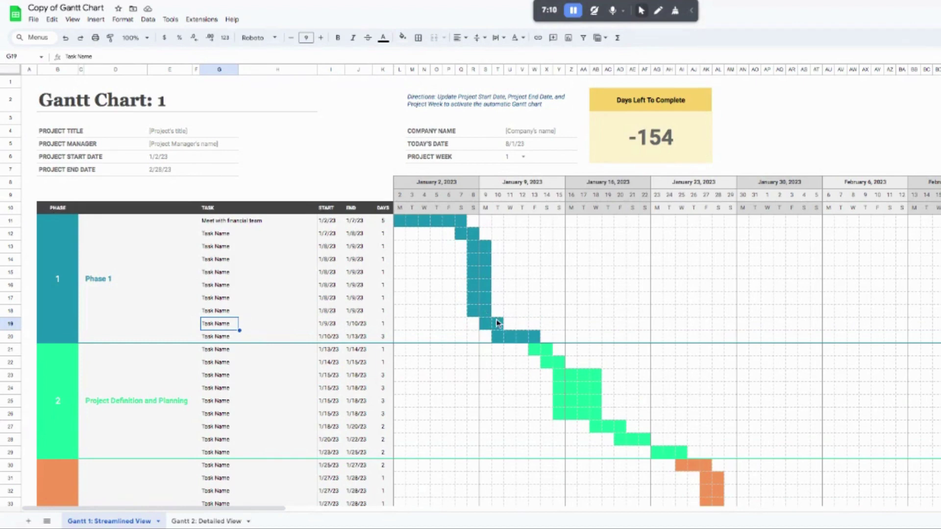
Switch to Gantt 2: Detailed View and inspect the 25% complete, 75% incomplete and start-date cells
left_click(217, 522)
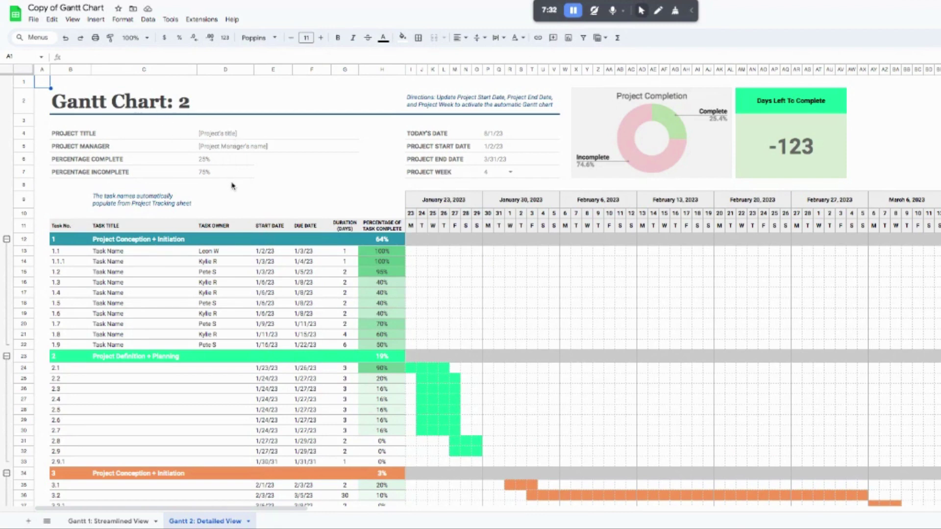
left_click(216, 165)
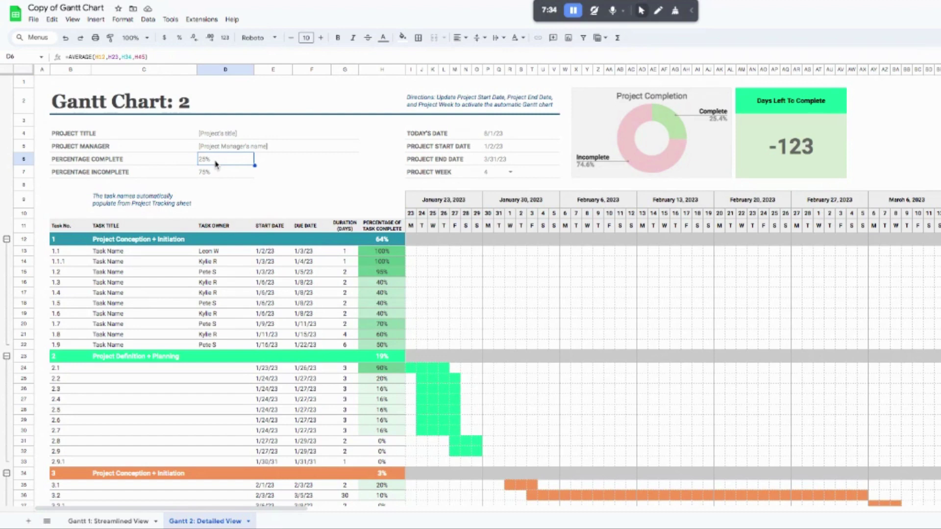
left_click(222, 175)
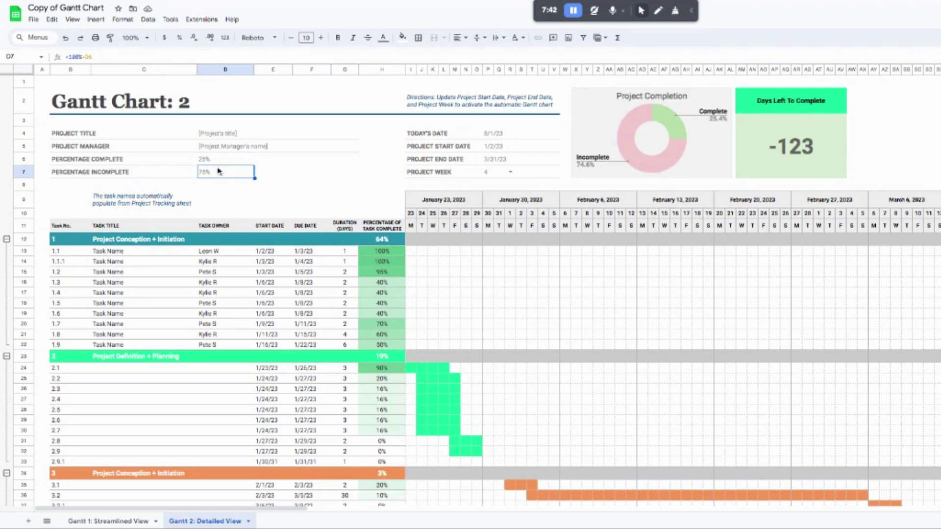
left_click(509, 151)
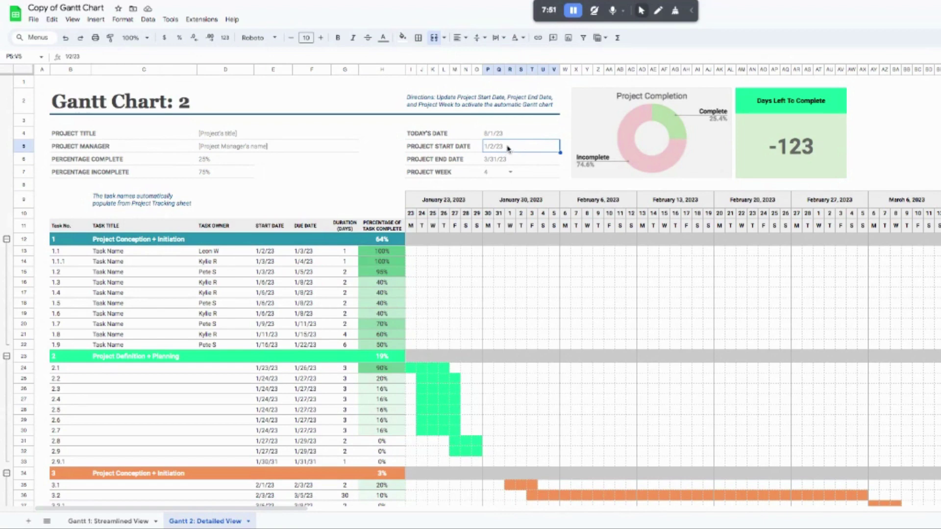
left_click(511, 173)
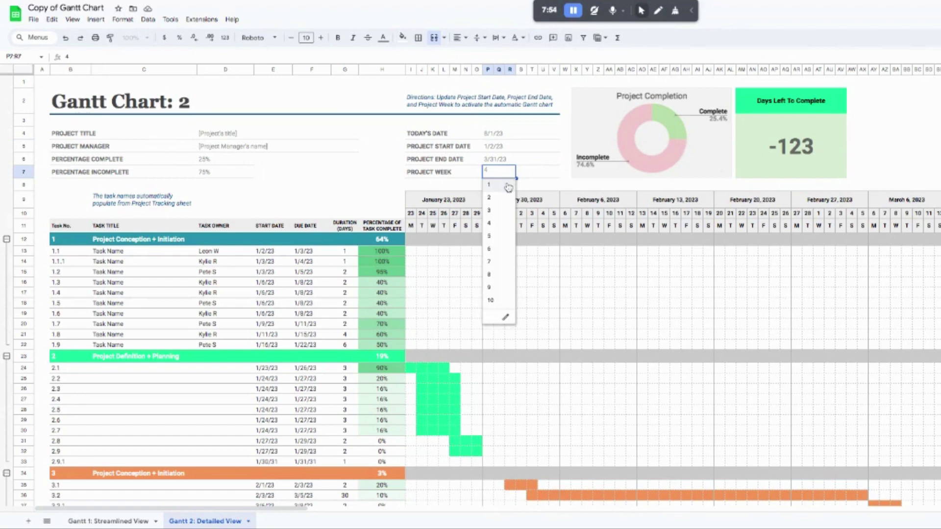
key("Return")
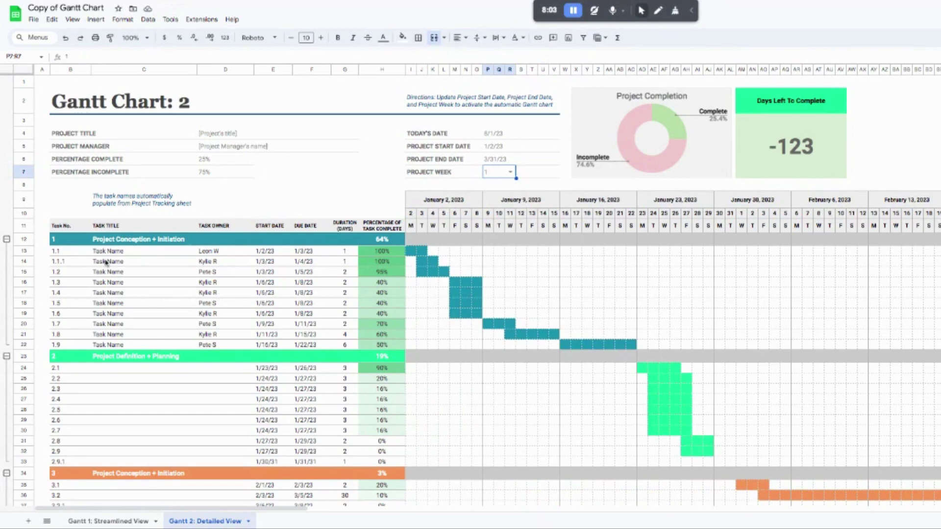
left_click(69, 252)
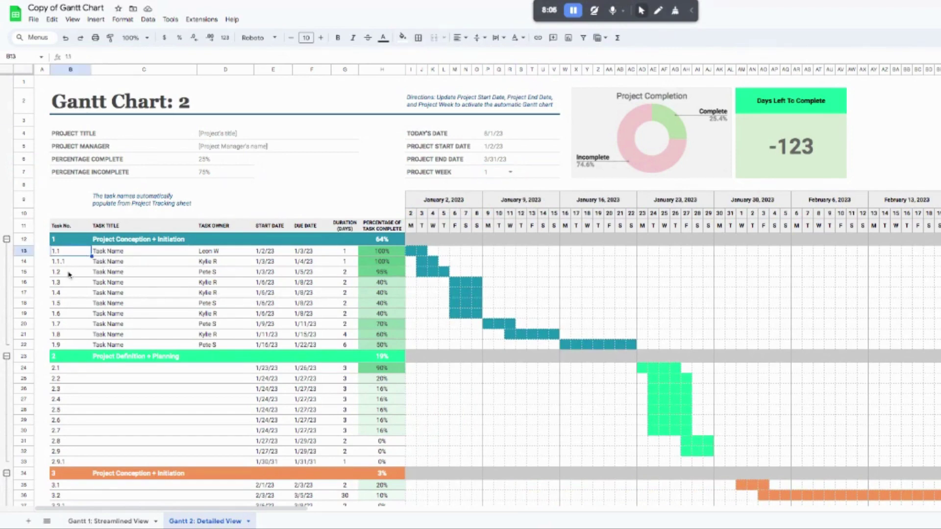
key("Down")
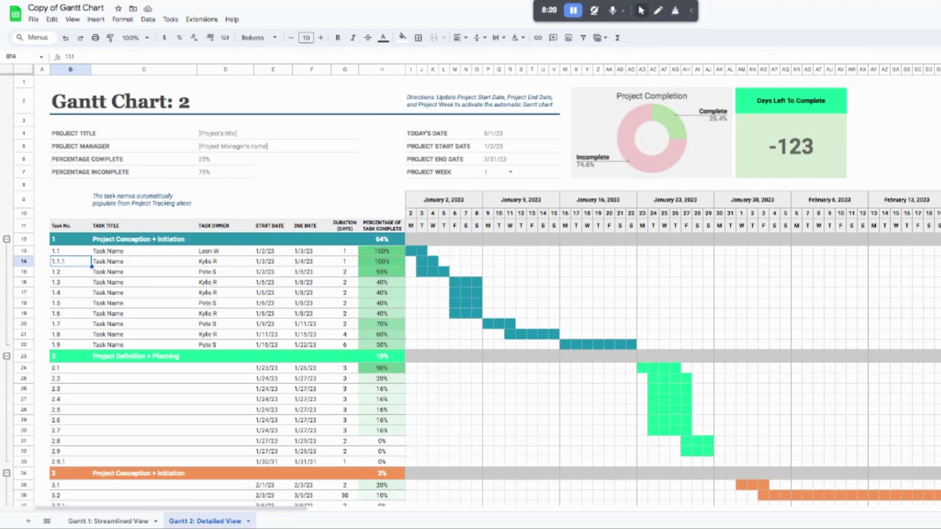
Retitle task 1.1 in C13 as 'Meet with financial team'
left_click(97, 244)
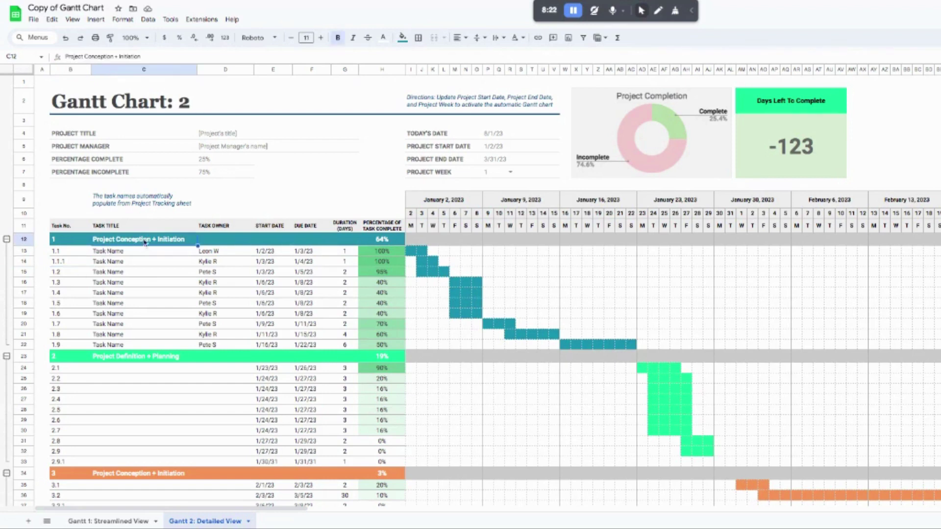
left_click(129, 251)
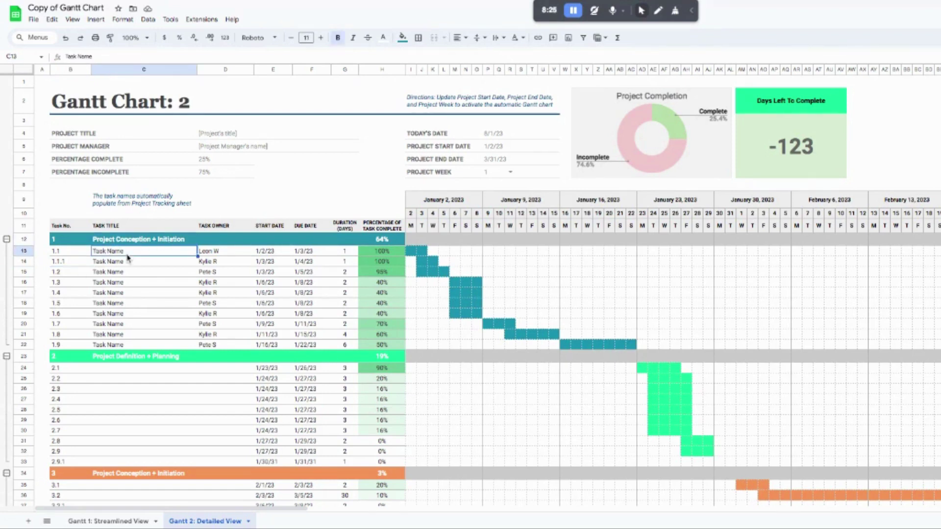
type("Meet with financial team")
key("Return")
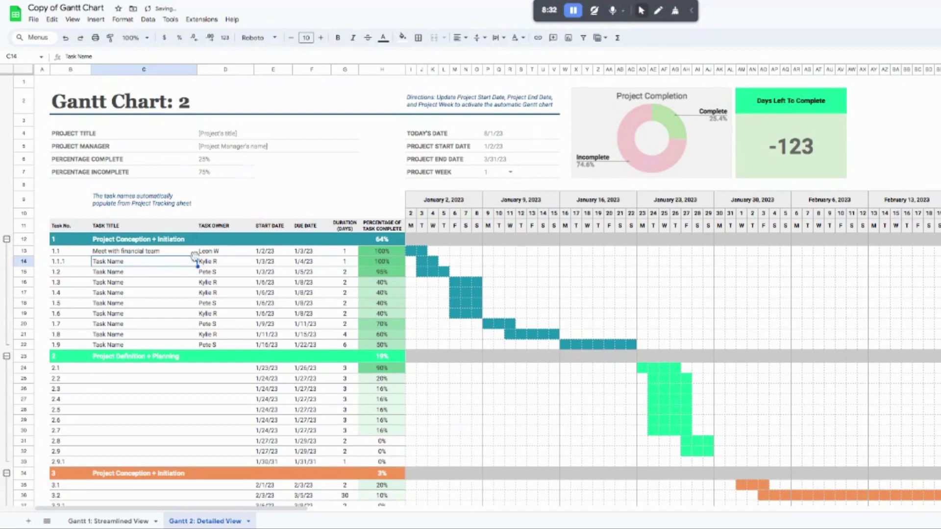
left_click(214, 251)
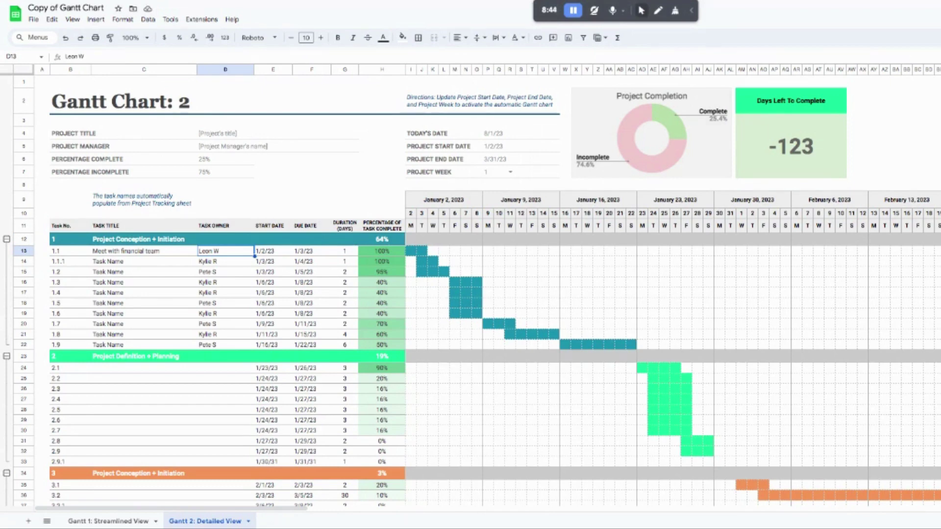
Enter 0% completion for task 1.1 and 50% for task 1.1.1
left_click(263, 254)
left_click(297, 254)
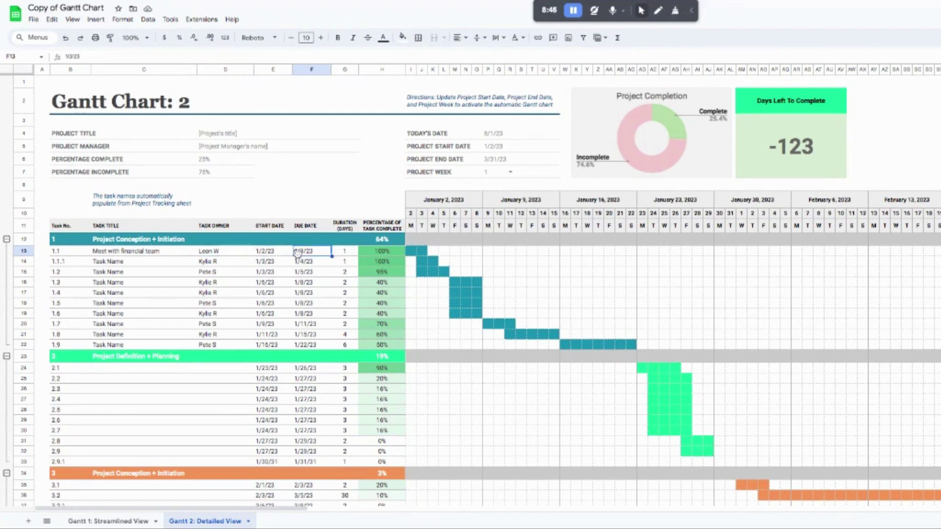
left_click(343, 255)
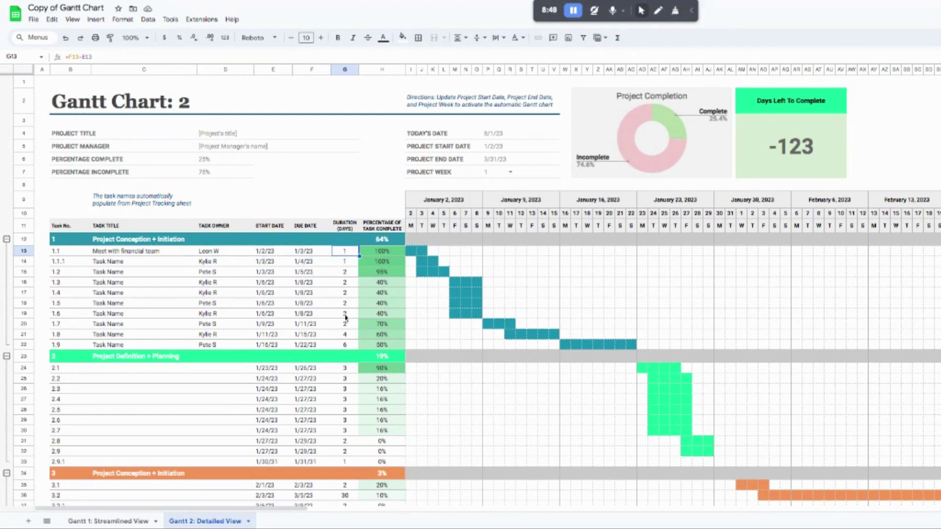
left_click(387, 252)
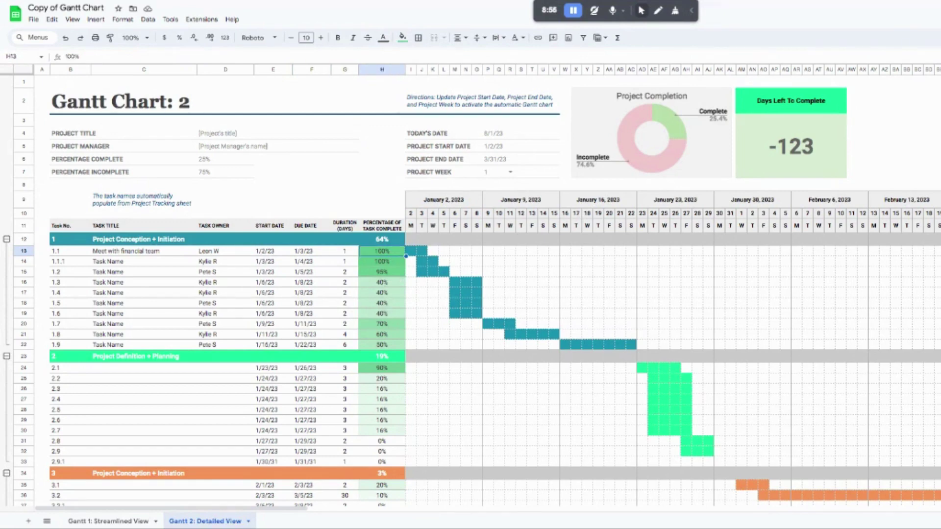
type("0")
key("Return")
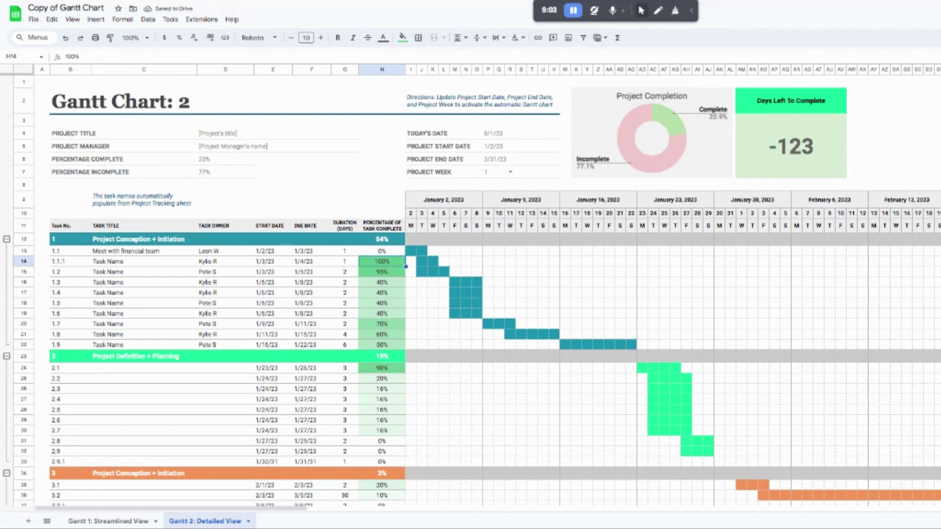
type("50")
key("Return")
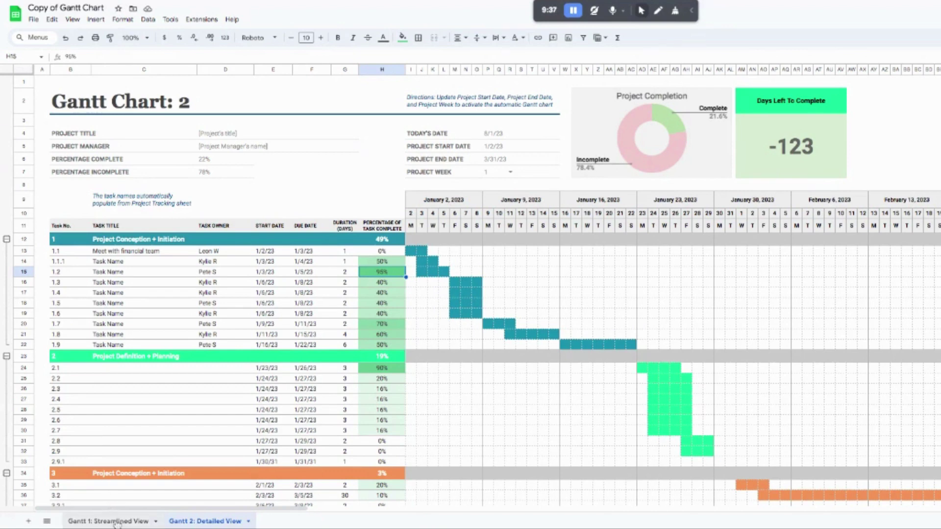
Delete row 21, which holds task 1.8, from phase 1 of the Gantt 2 sheet
left_click(25, 334)
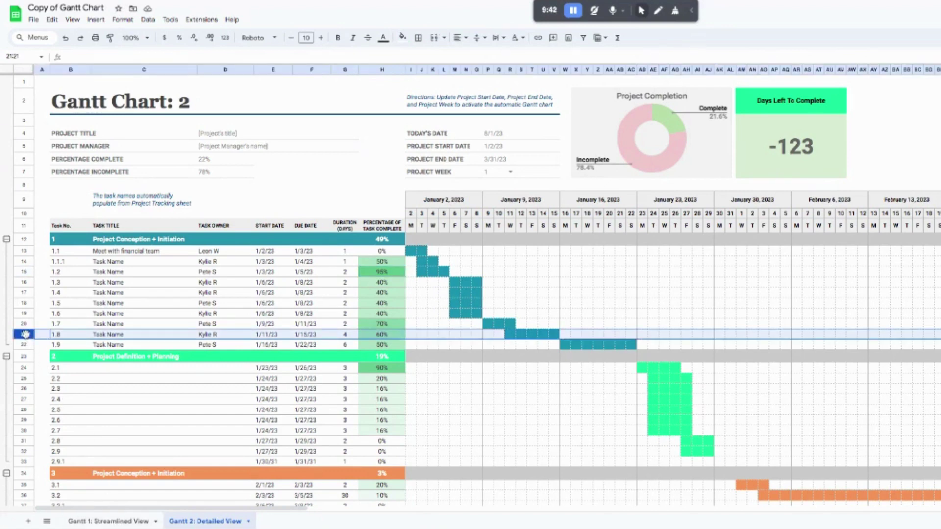
right_click(25, 334)
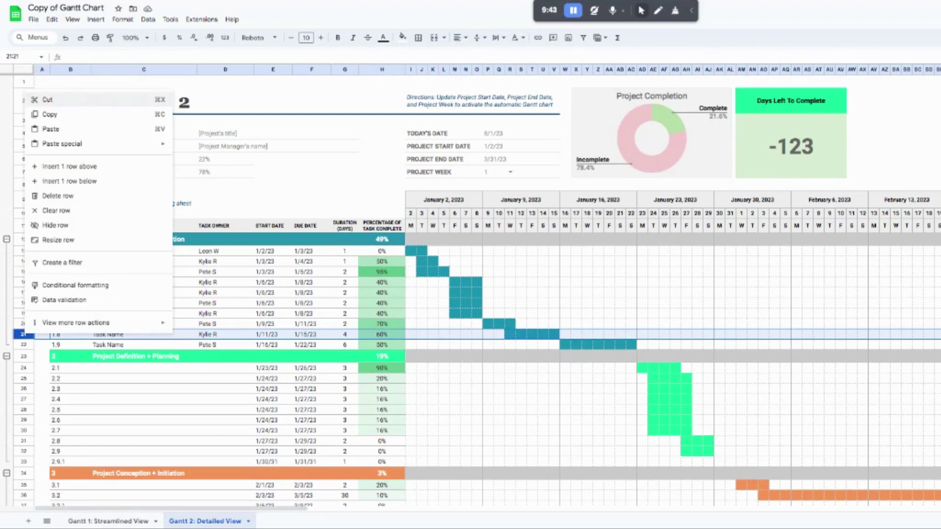
left_click(76, 198)
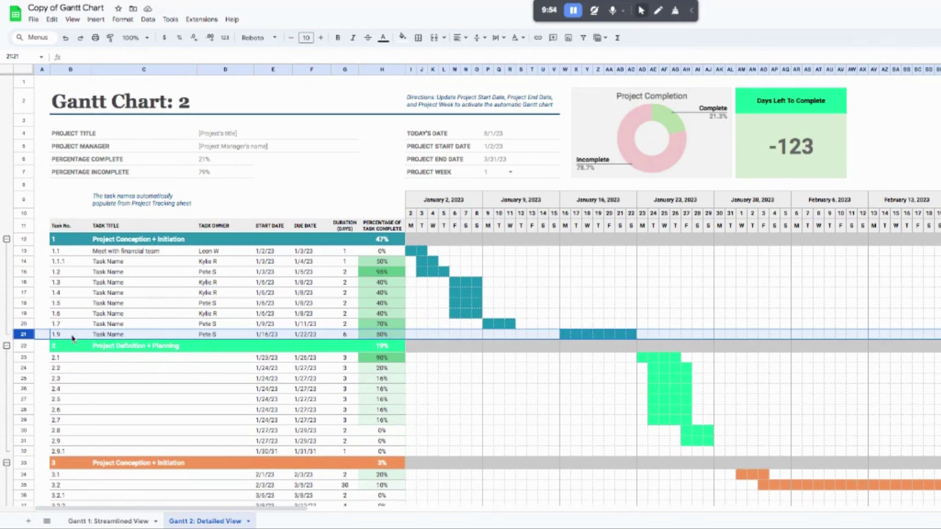
Insert a row above task 1.9 and fill it down from task 1.7, dated 1/10/23–1/12/23
right_click(24, 334)
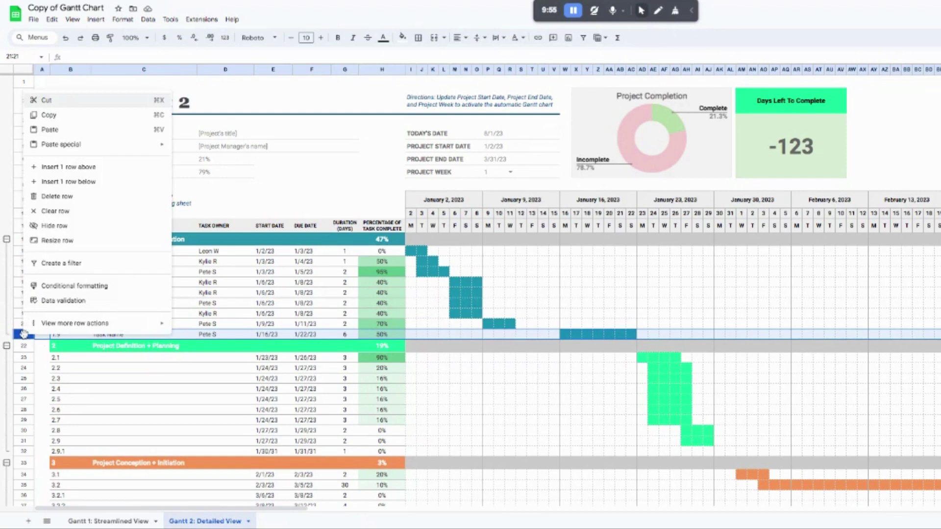
left_click(68, 167)
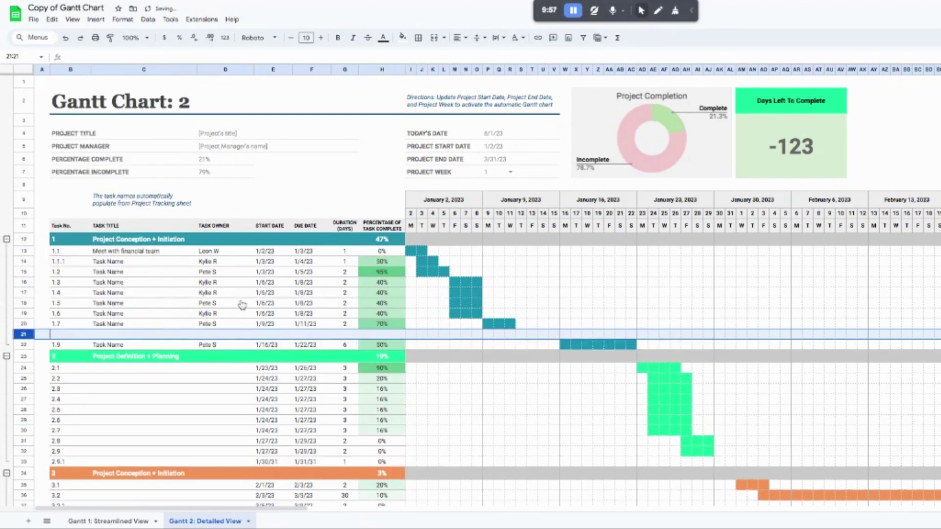
left_click(62, 325)
key("shift+Right")
key("shift+Right")
key("shift+Right")
key("shift+Right")
key("shift+Right")
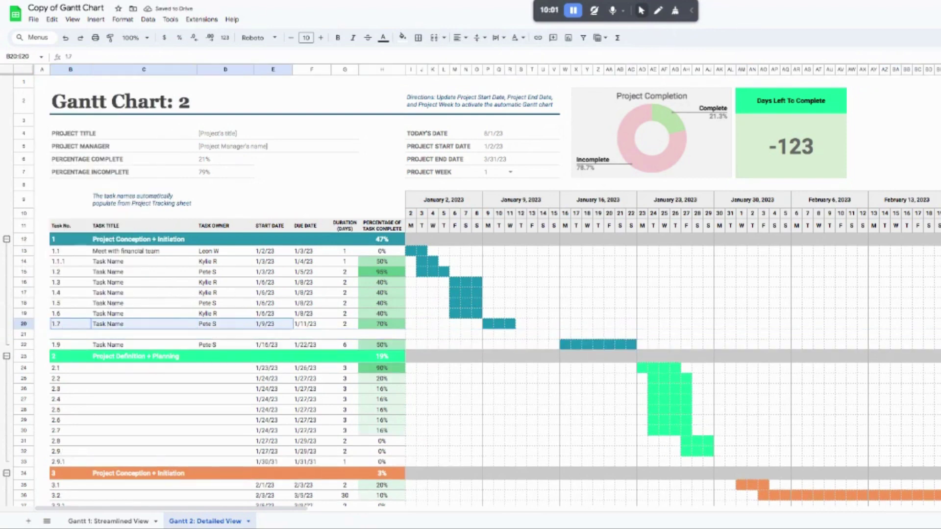
key("shift+Right")
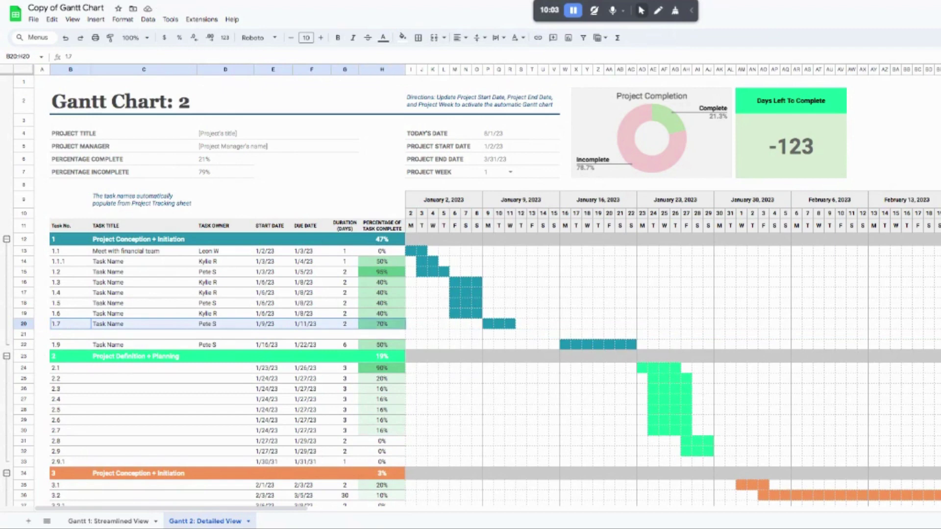
left_click_drag(406, 329, 405, 339)
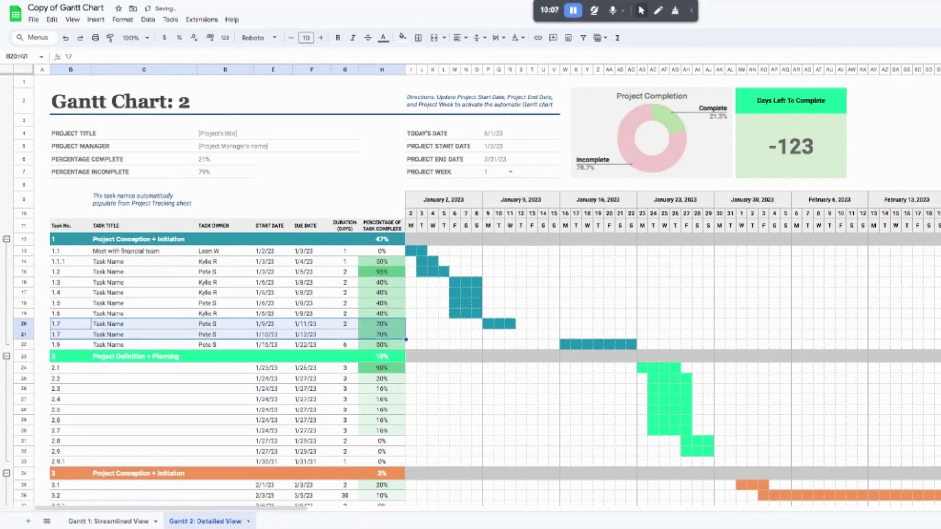
left_click(343, 325)
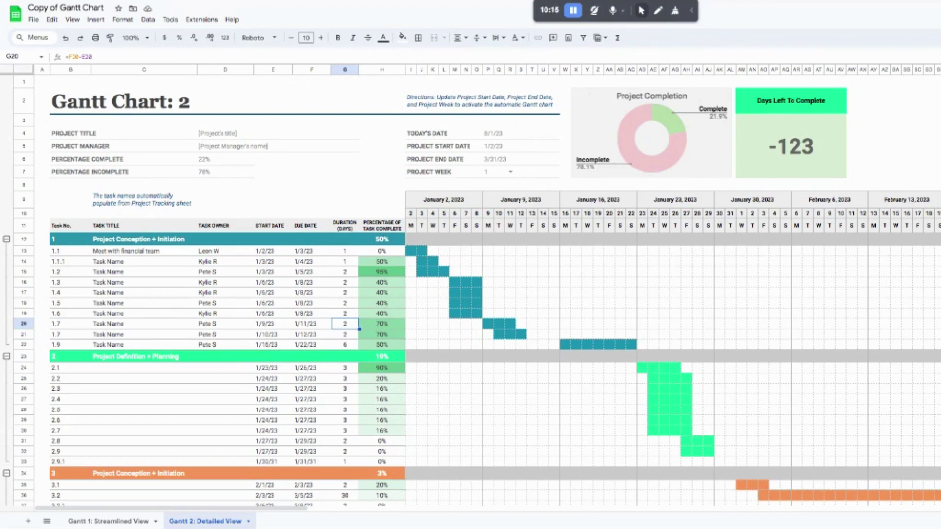
Select and deselect the Project Completion donut chart, then go to the 'Gantt 1: Streamlined View' sheet
left_click(597, 112)
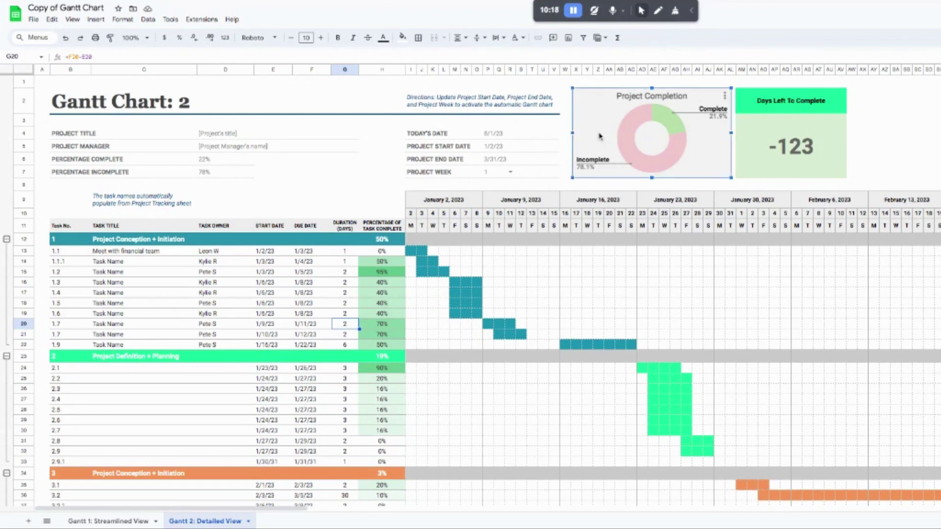
left_click(680, 275)
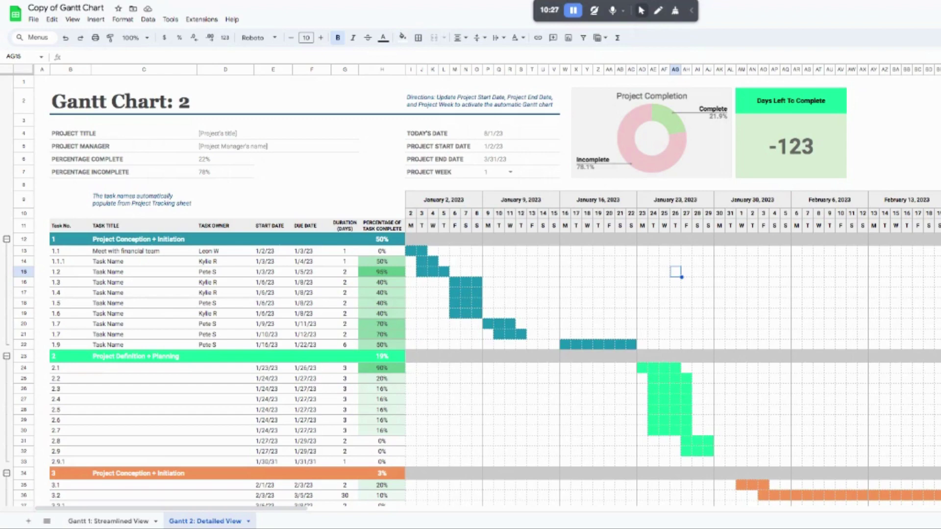
left_click(109, 521)
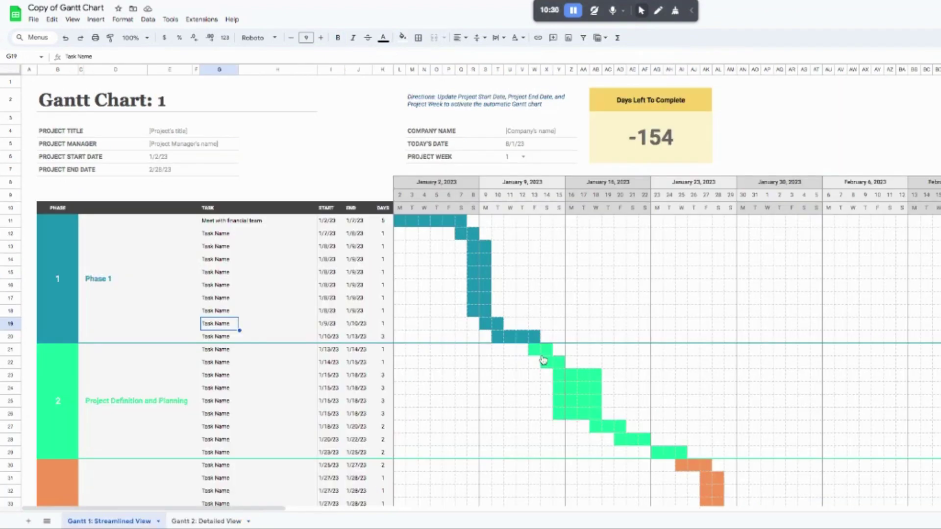